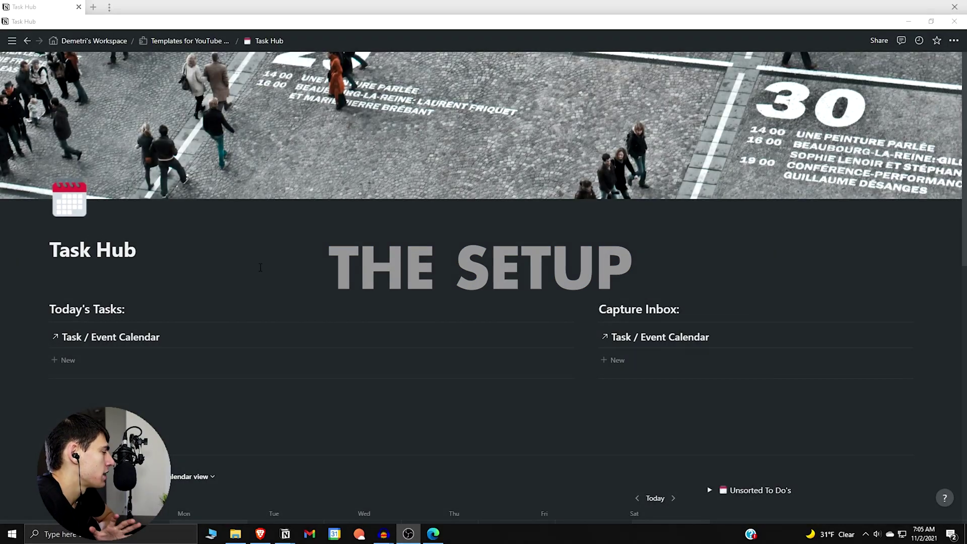
# Show the Today's Tasks filter rules: Date is Today and Status is not checked
pyautogui.scroll(-1, 340, 278)
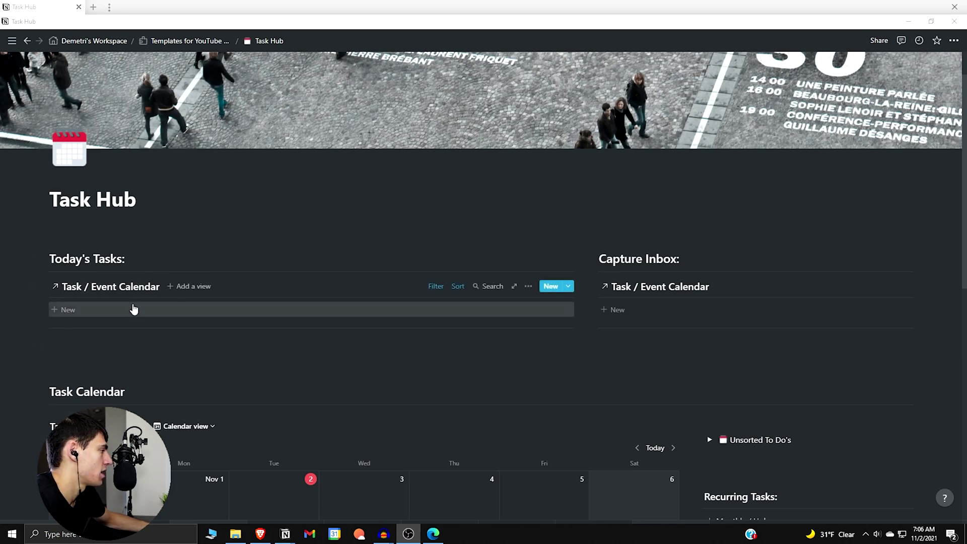
pyautogui.click(436, 286)
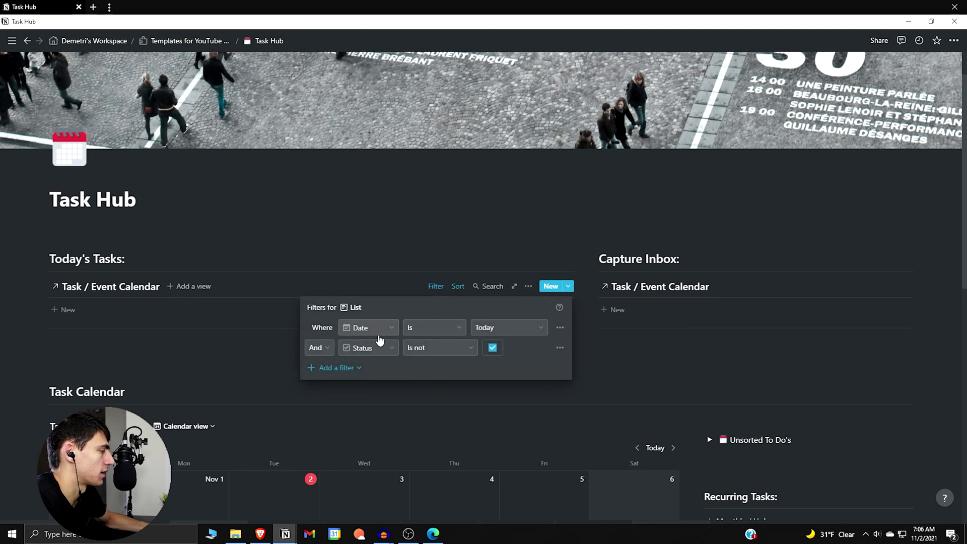
# Review the Capture Inbox list's filter rules after dismissing the Today's Tasks filters
pyautogui.click(506, 259)
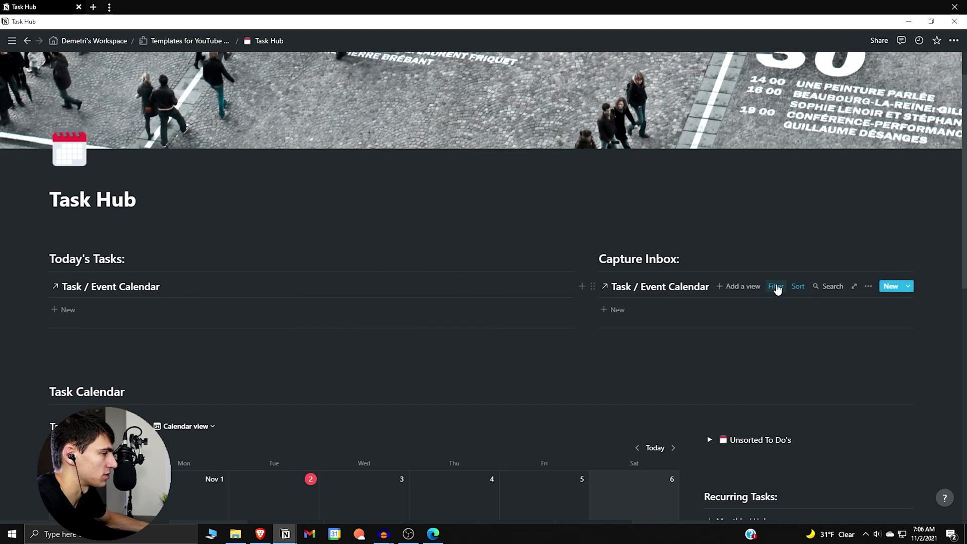
pyautogui.click(775, 287)
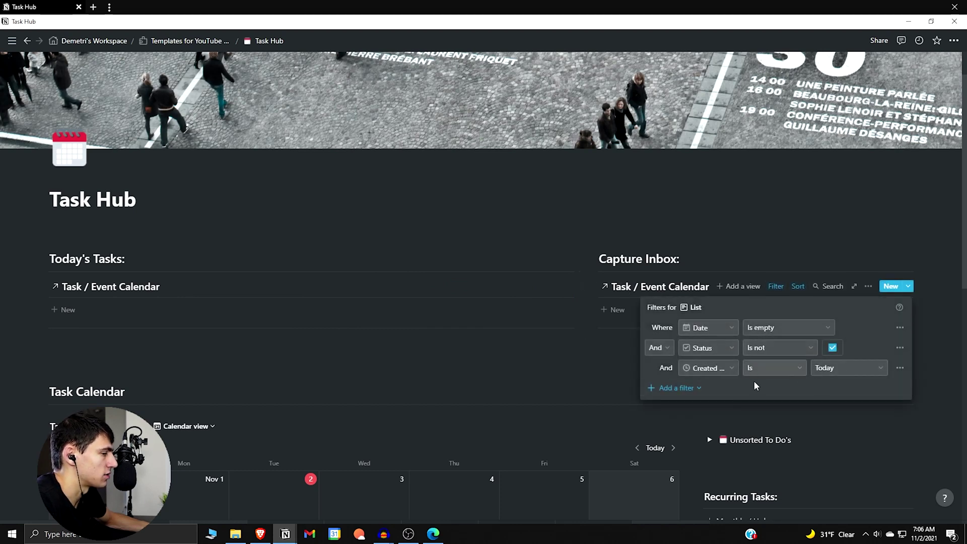
pyautogui.press('Escape')
pyautogui.scroll(-3, 756, 338)
# Expand the Unsorted To Do's toggle and check its list's filter rules
pyautogui.click(713, 289)
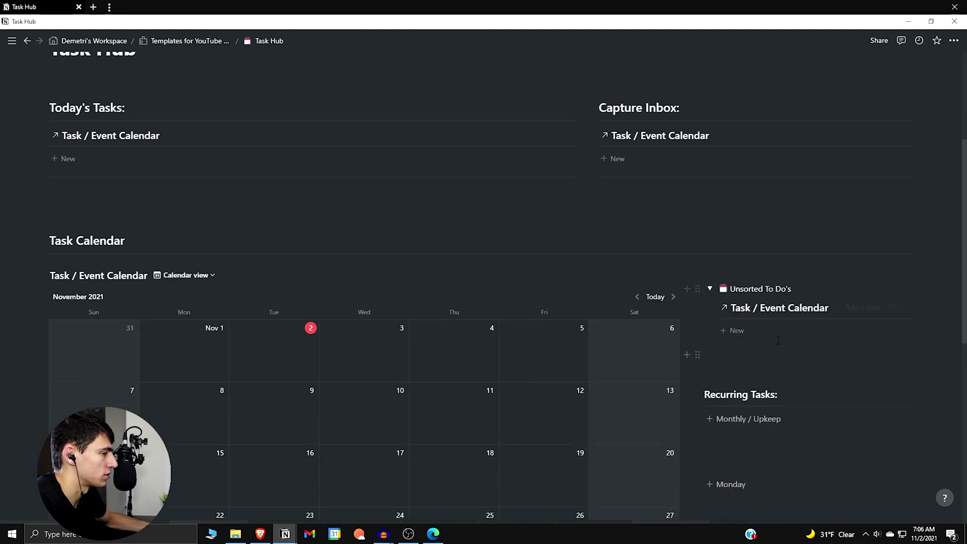
pyautogui.click(896, 308)
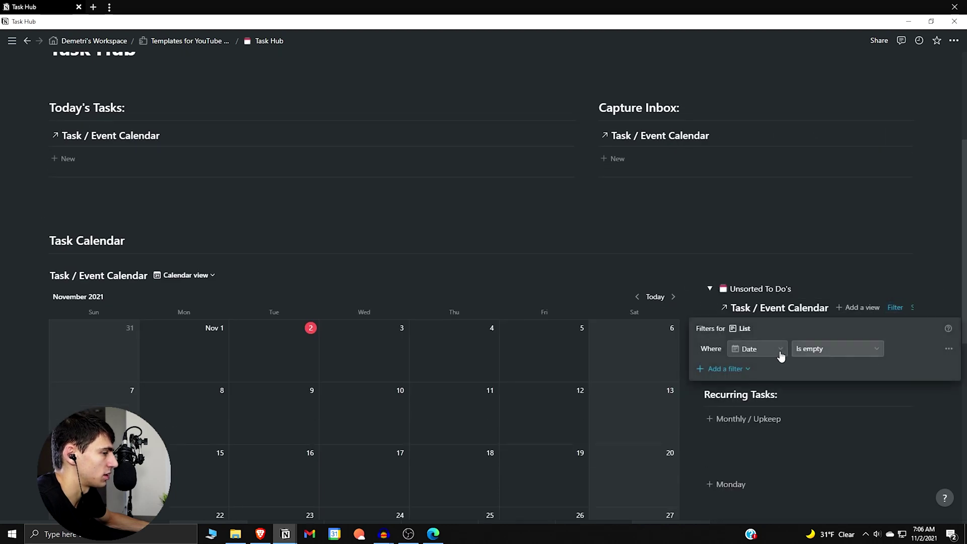
pyautogui.click(657, 153)
# Scroll to Recurring Tasks and start a new empty block under Monthly / Upkeep
pyautogui.scroll(-3, 795, 348)
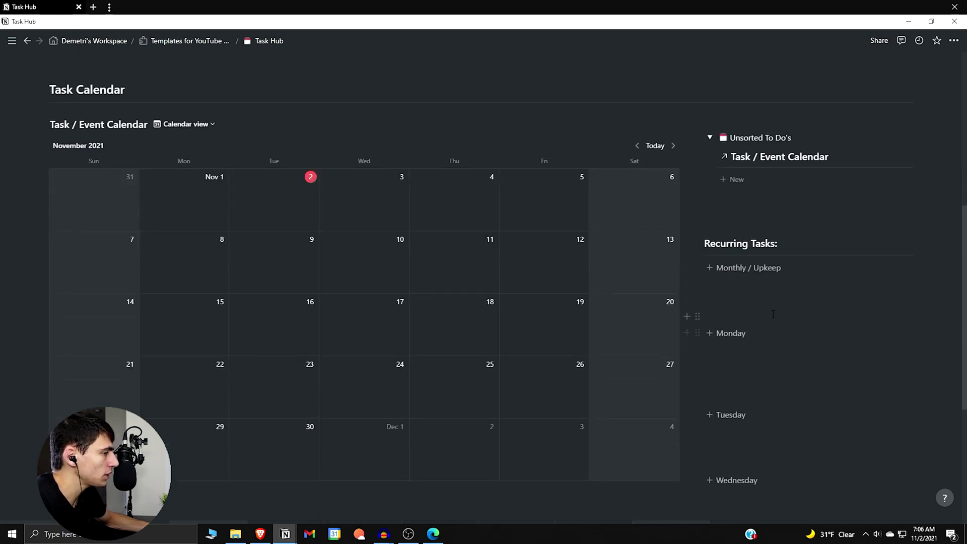
pyautogui.scroll(-3, 767, 312)
pyautogui.scroll(4, 803, 119)
pyautogui.scroll(-2, 840, 319)
pyautogui.moveTo(861, 220)
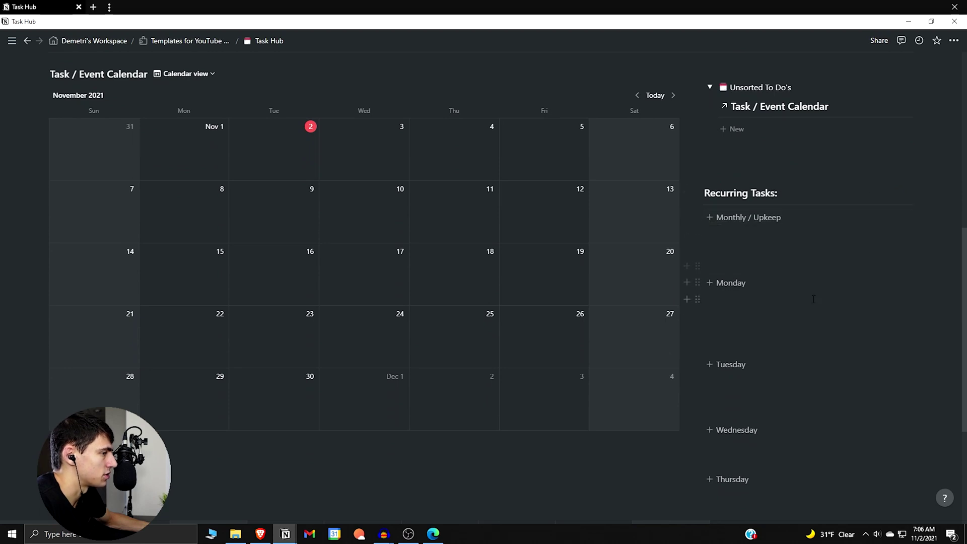
pyautogui.moveTo(865, 282)
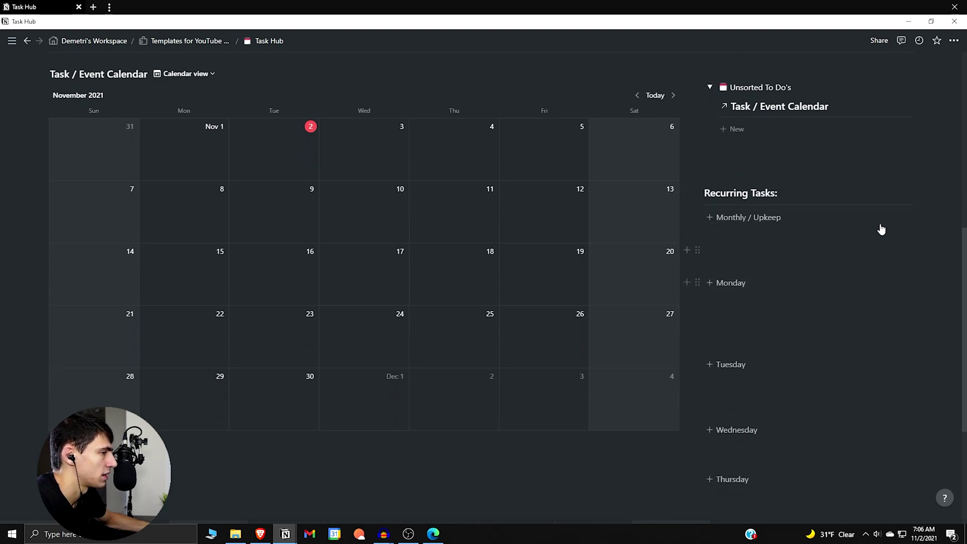
pyautogui.click(848, 254)
pyautogui.write('/templ')
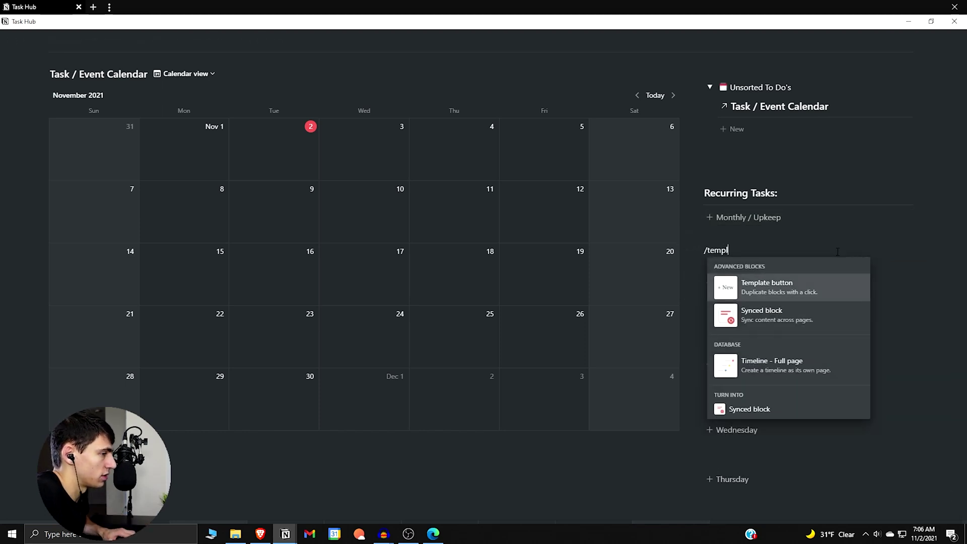
pyautogui.press('Return')
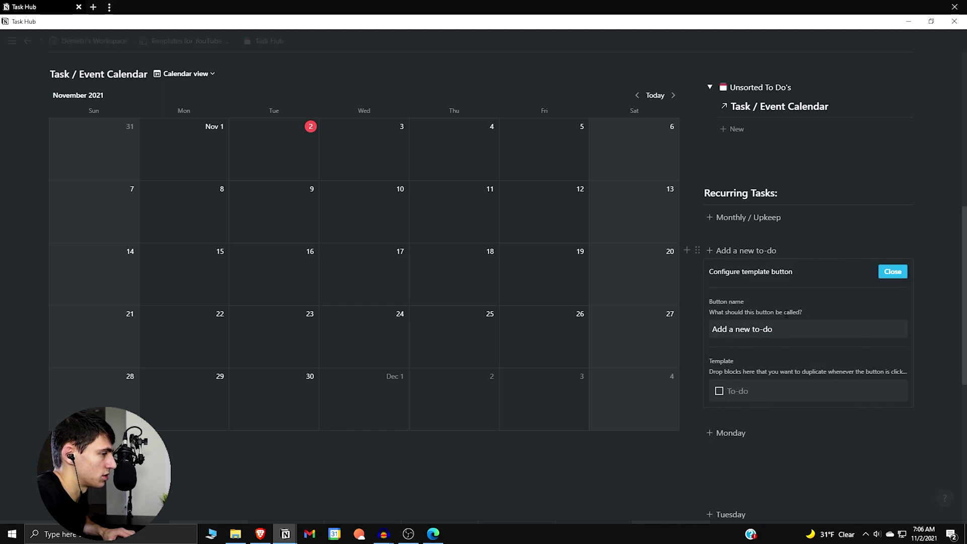
pyautogui.tripleClick(772, 319)
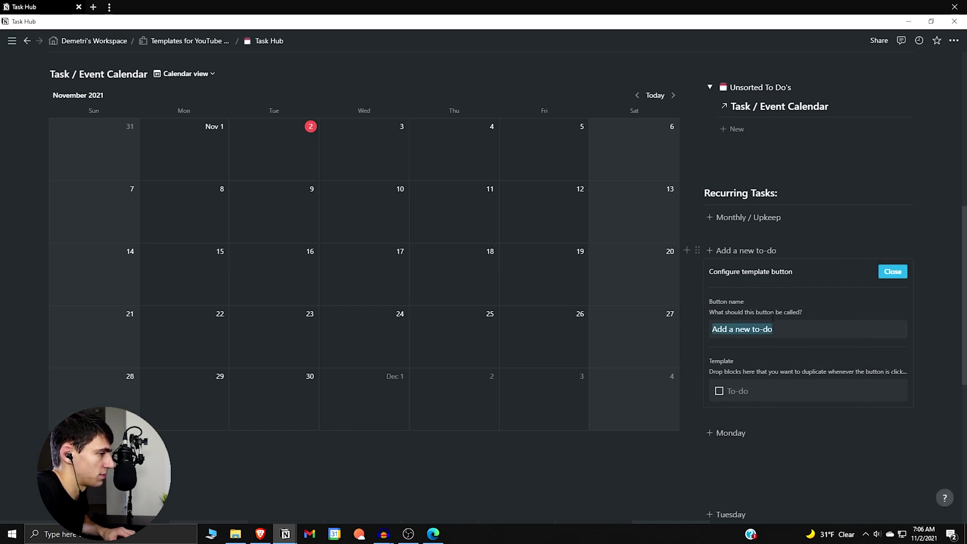
pyautogui.write('Tuesday')
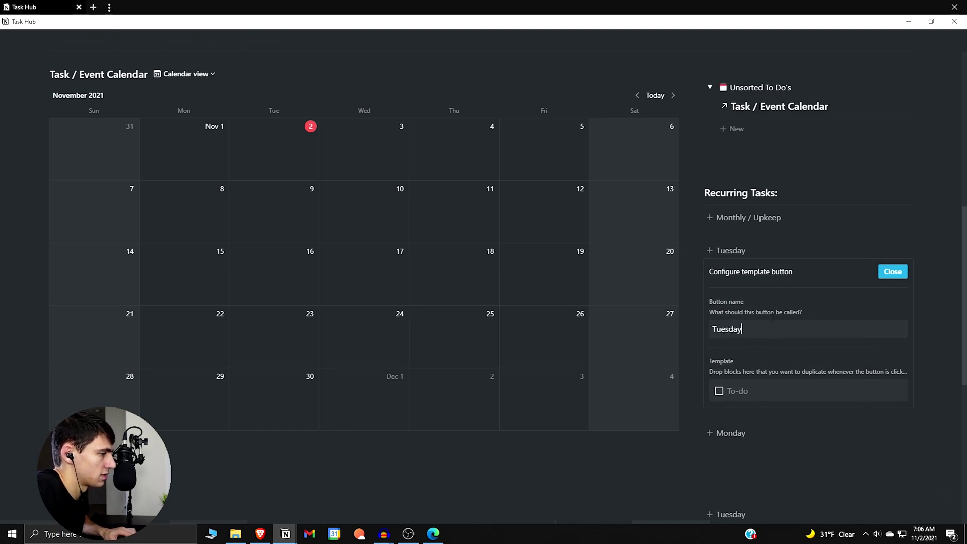
pyautogui.write(' Tasks')
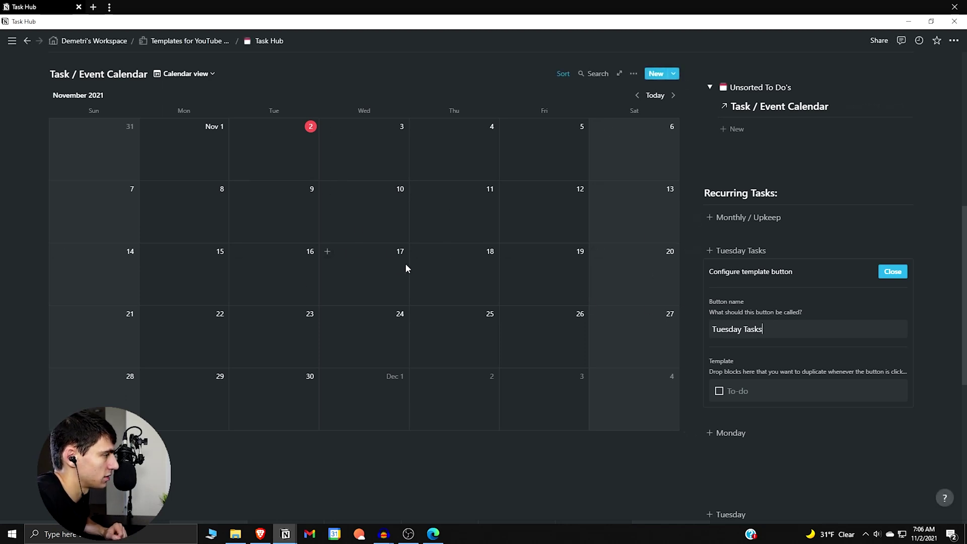
pyautogui.click(417, 270)
pyautogui.press('Escape')
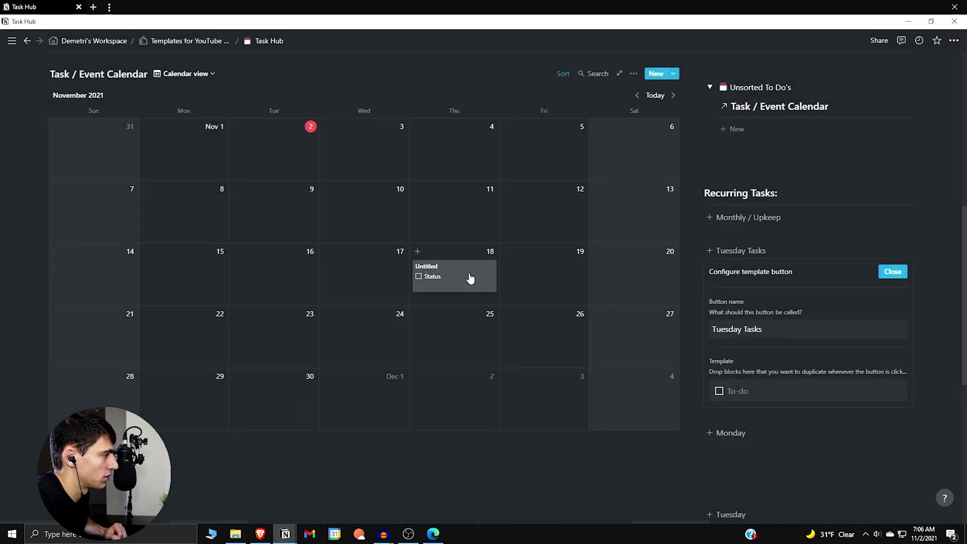
pyautogui.moveTo(470, 279); pyautogui.dragTo(745, 398)
pyautogui.press('BackSpace')
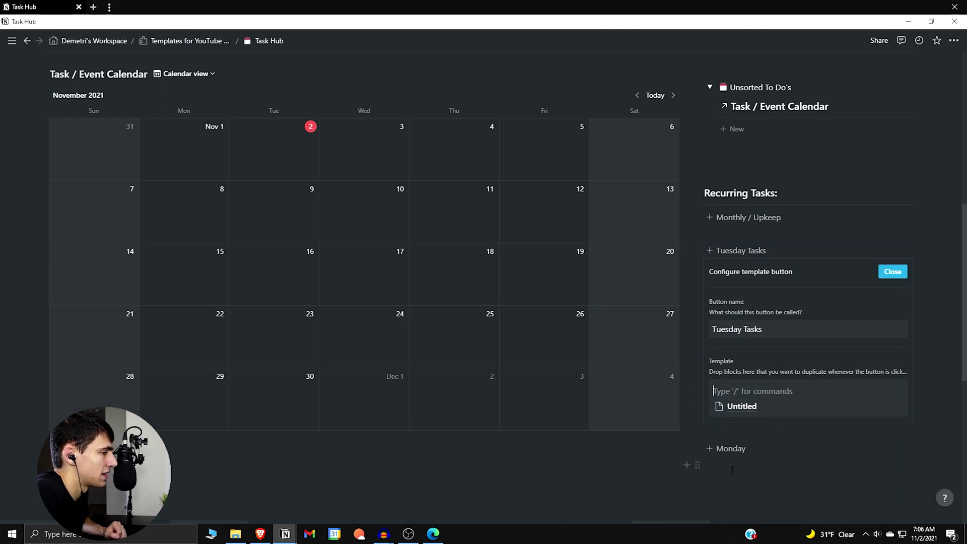
pyautogui.click(892, 272)
pyautogui.click(820, 252)
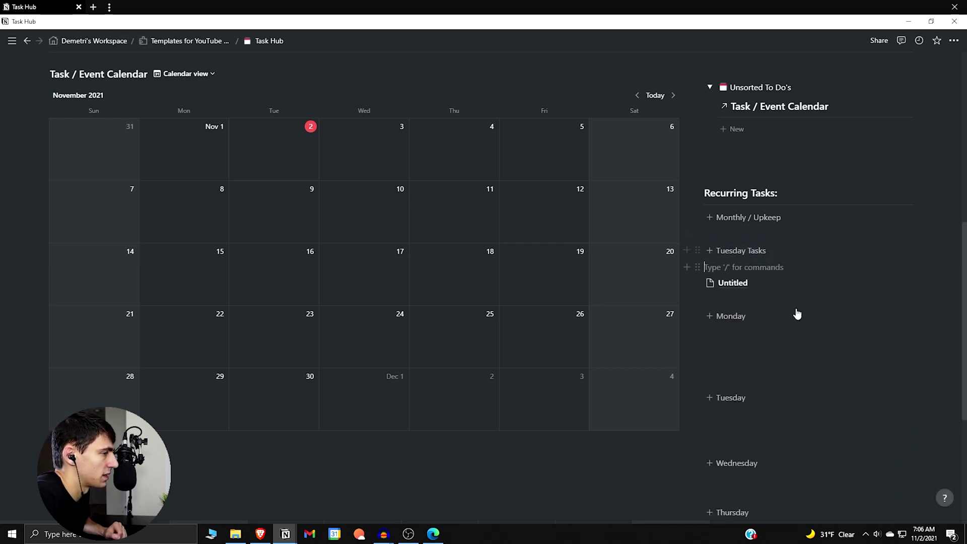
pyautogui.rightClick(828, 288)
pyautogui.click(857, 326)
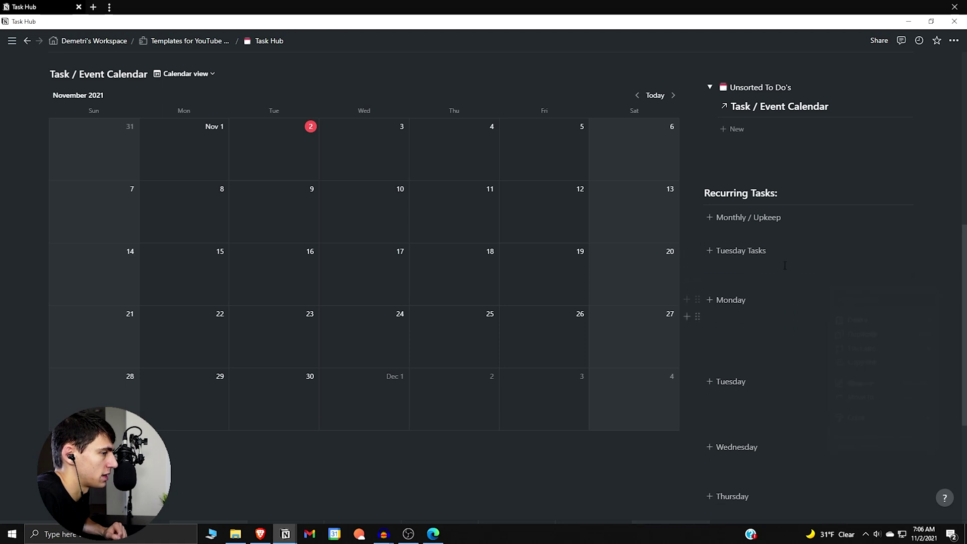
pyautogui.rightClick(759, 260)
pyautogui.click(791, 295)
pyautogui.click(763, 239)
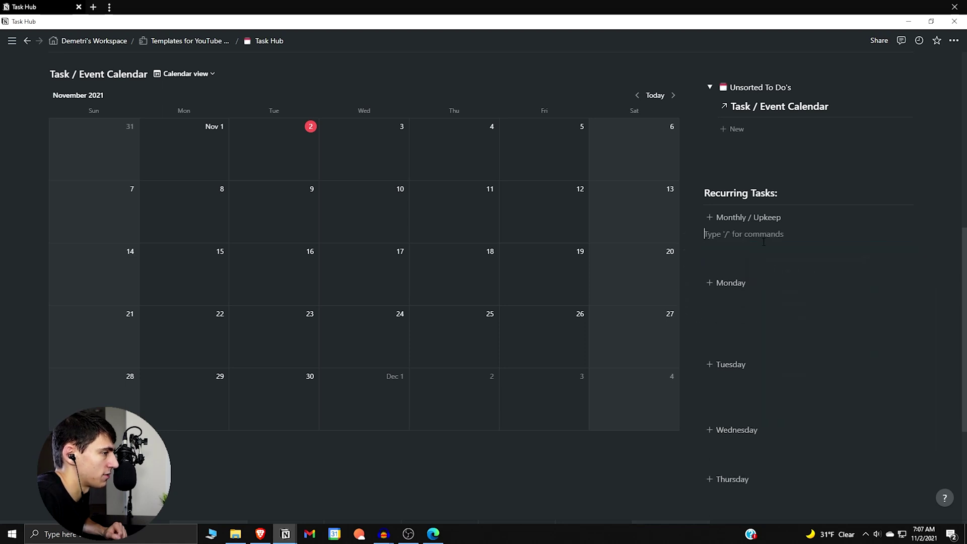
pyautogui.press('BackSpace')
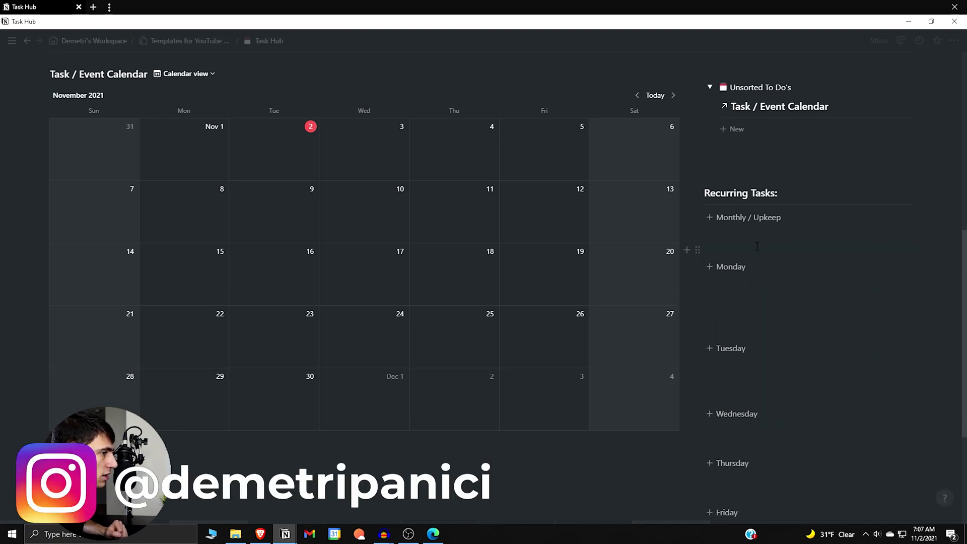
pyautogui.scroll(3, 475, 297)
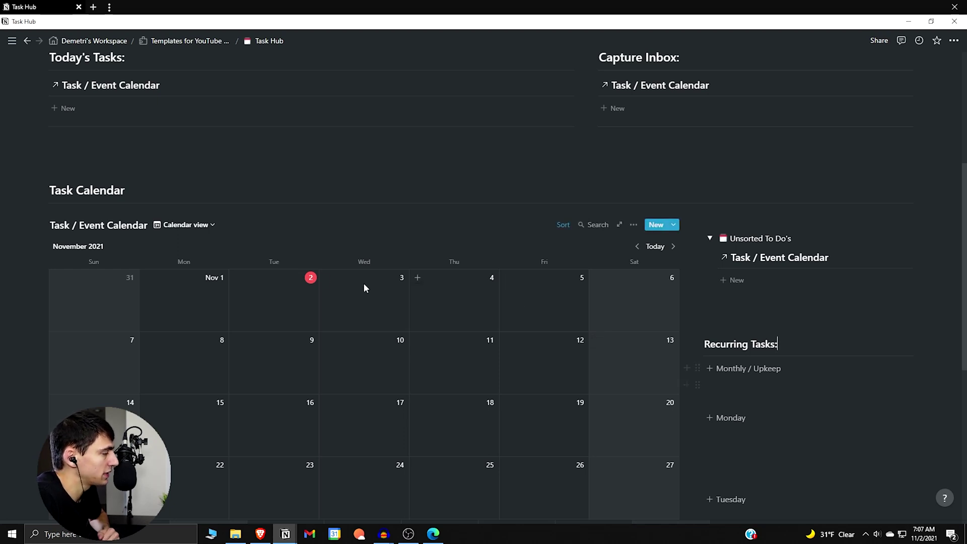
# Create a test task on November 2, then delete the Untitled card
pyautogui.click(301, 274)
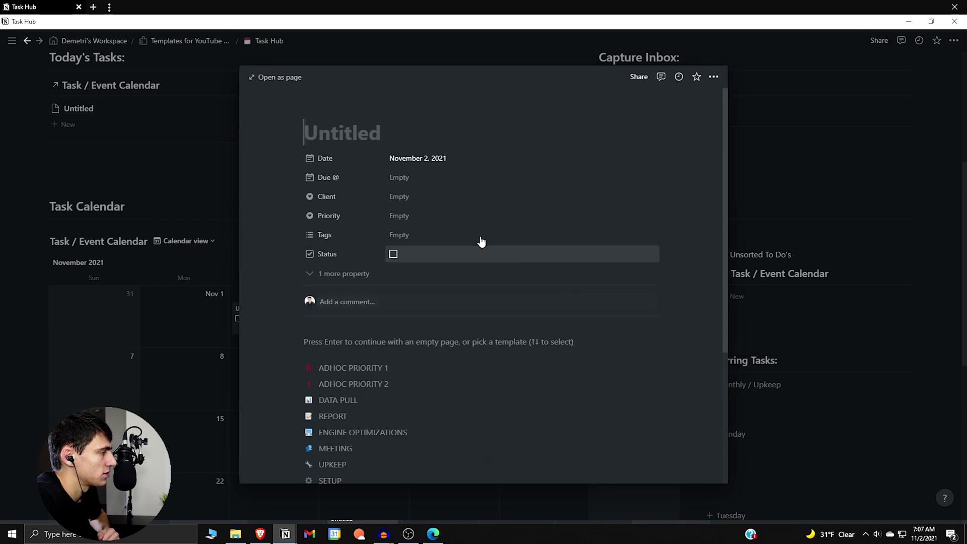
pyautogui.click(336, 195)
pyautogui.click(337, 195)
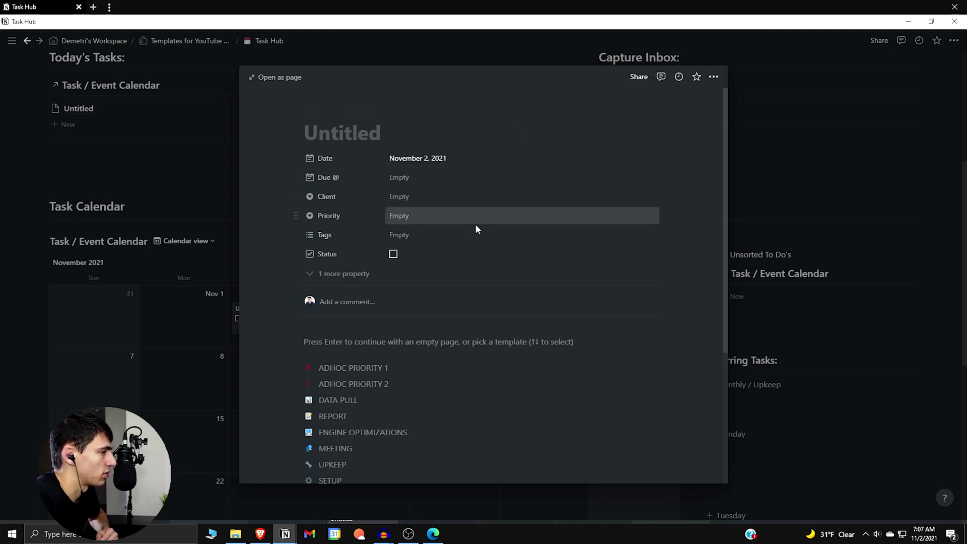
pyautogui.click(204, 276)
pyautogui.rightClick(287, 325)
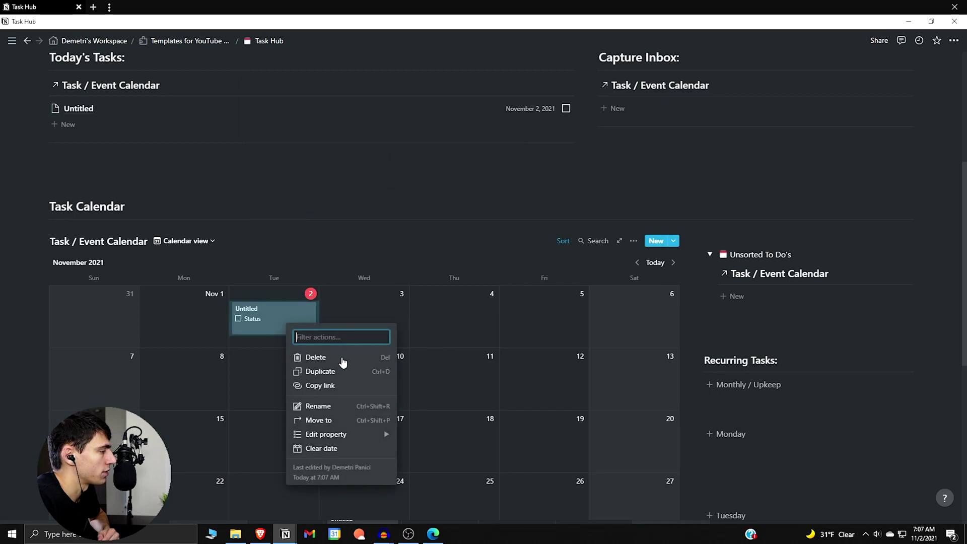
pyautogui.click(341, 356)
pyautogui.scroll(5, 341, 356)
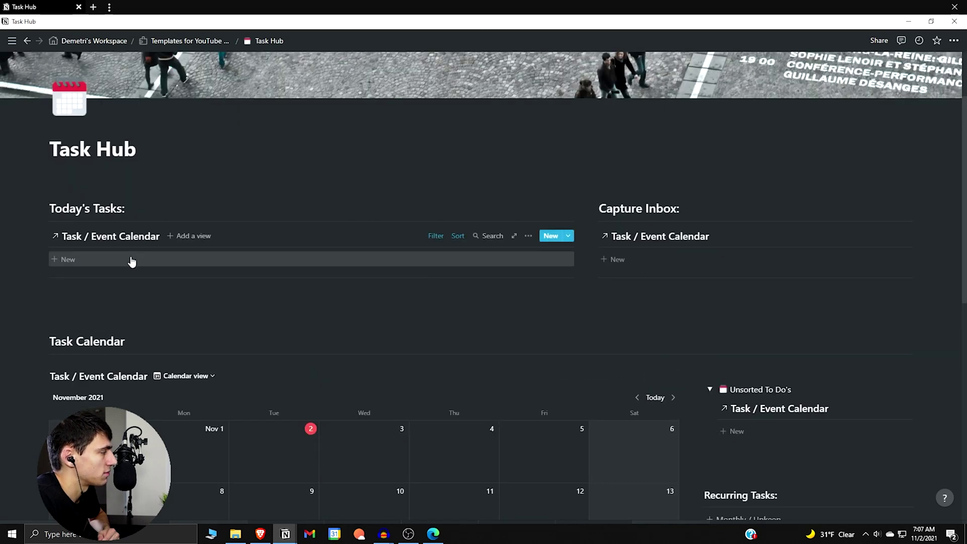
# Add a third sort rule to Today's Tasks and drag Priority below it
pyautogui.click(459, 237)
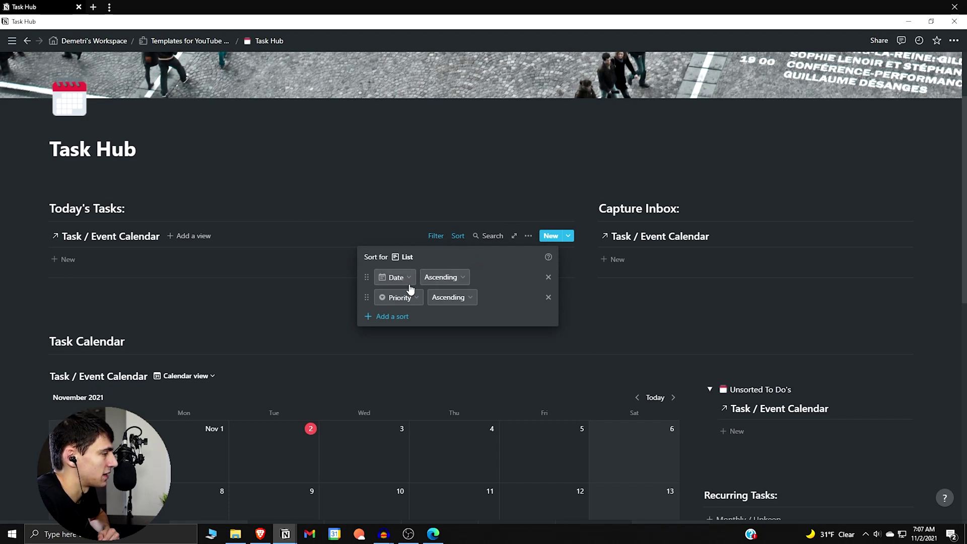
pyautogui.click(397, 316)
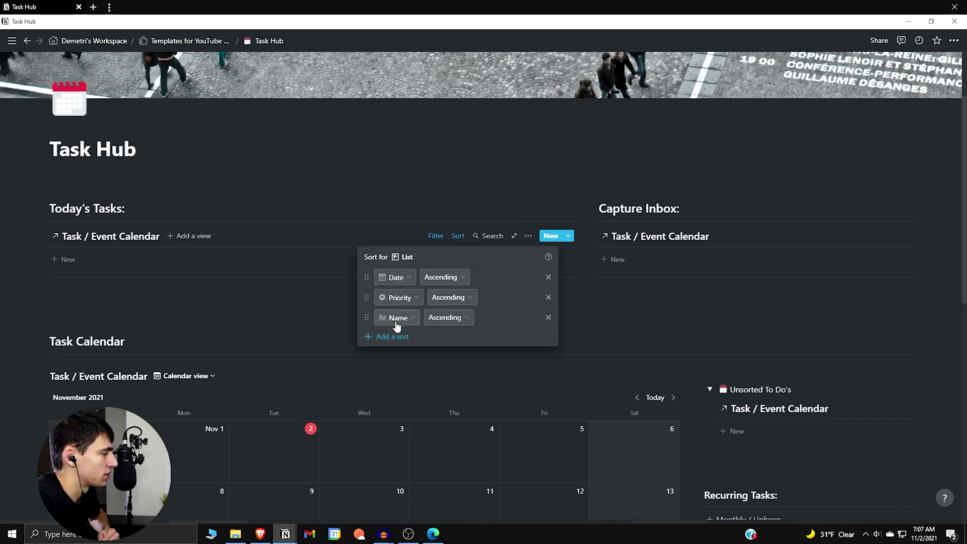
pyautogui.click(397, 317)
pyautogui.click(366, 310)
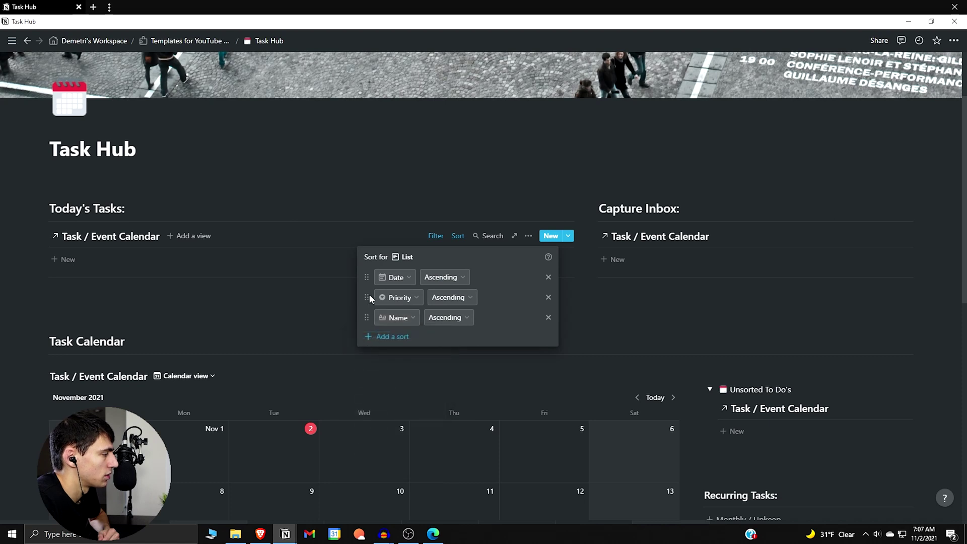
pyautogui.moveTo(369, 298); pyautogui.dragTo(367, 317)
# Switch that rule to Client for a Date, Client, Priority order, then add a new task
pyautogui.click(398, 317)
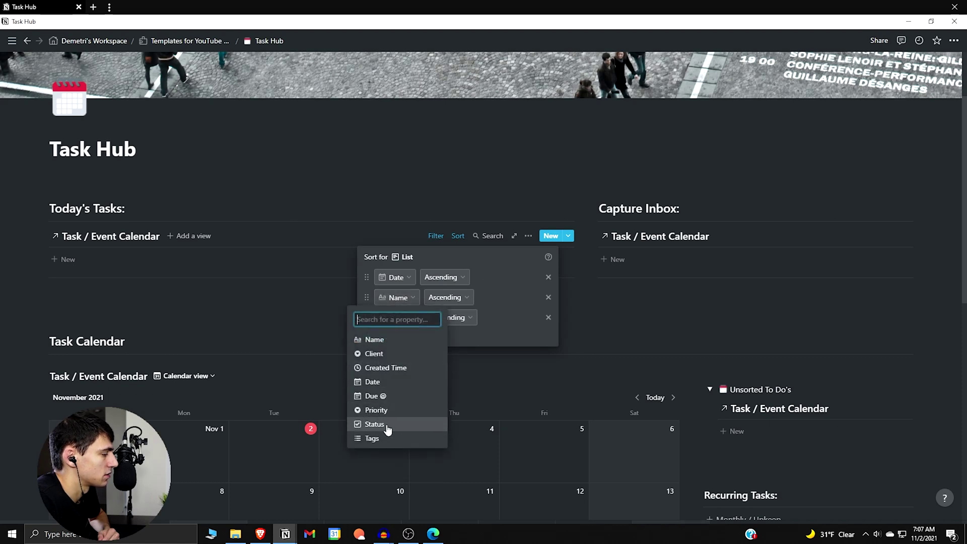
pyautogui.click(390, 354)
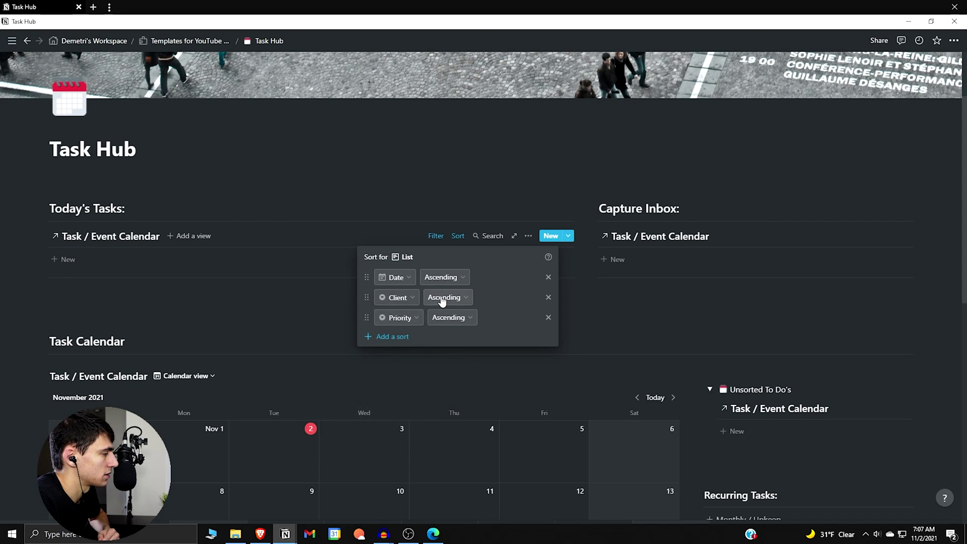
pyautogui.click(264, 263)
pyautogui.click(267, 265)
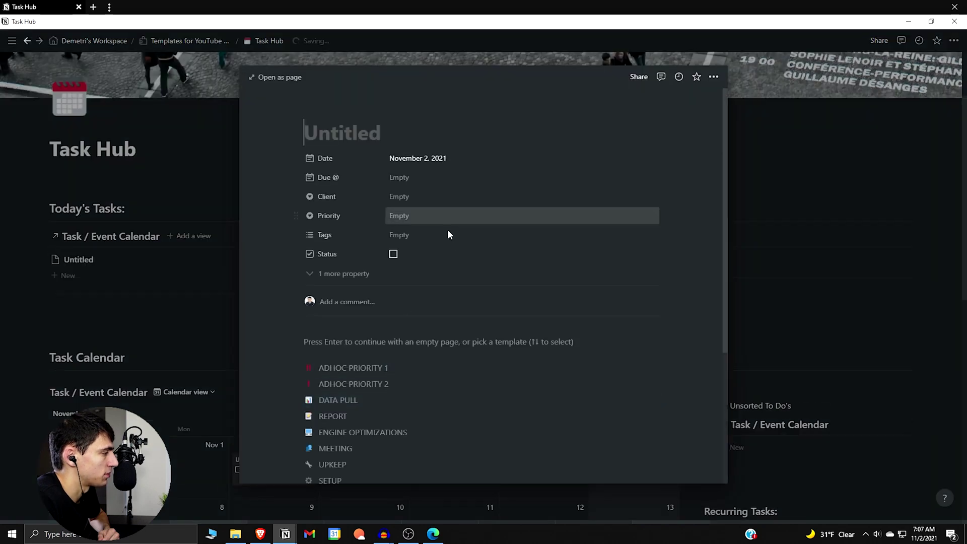
# Make the new task 'Example Priority 1' from the ADHOC PRIORITY 1 template, assigned to Client 1
pyautogui.click(383, 368)
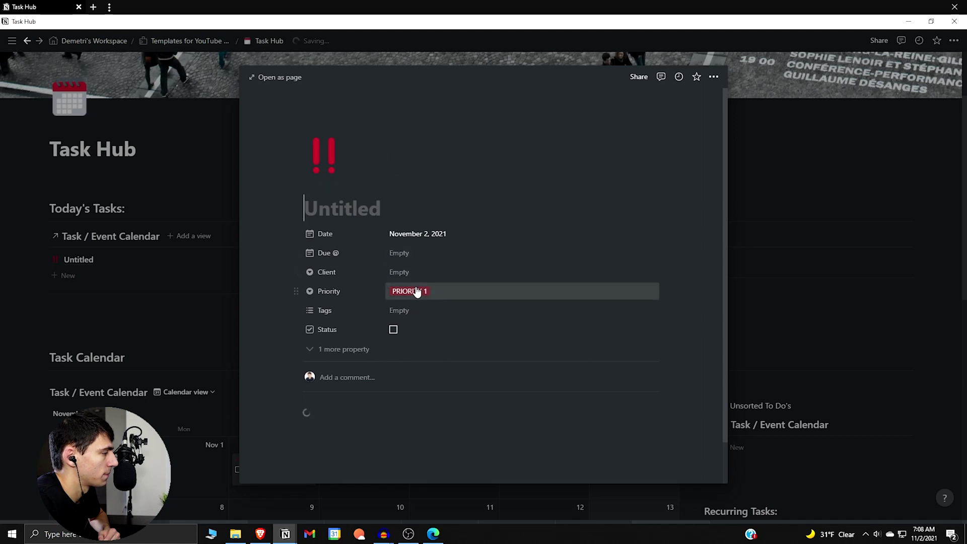
pyautogui.click(415, 275)
pyautogui.click(418, 305)
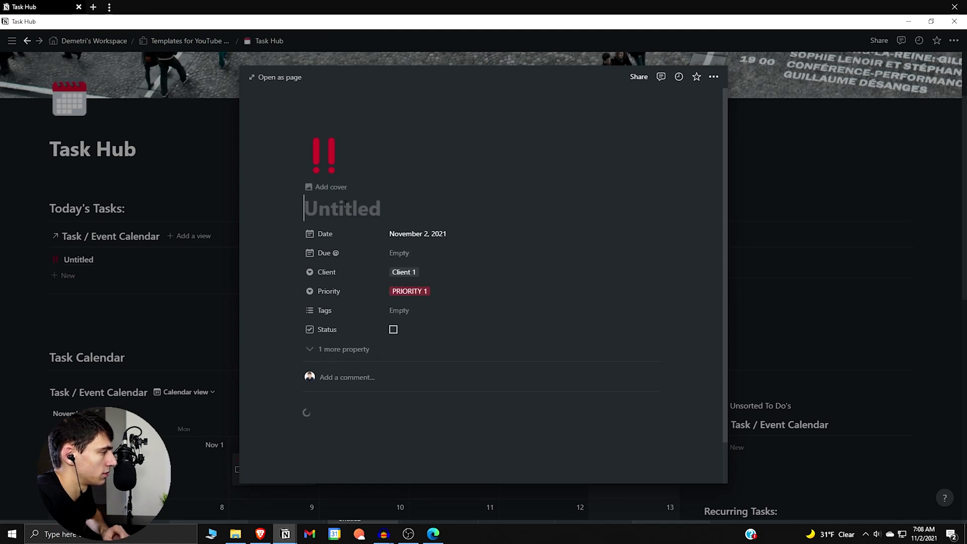
pyautogui.click(346, 204)
pyautogui.write('Example Pr')
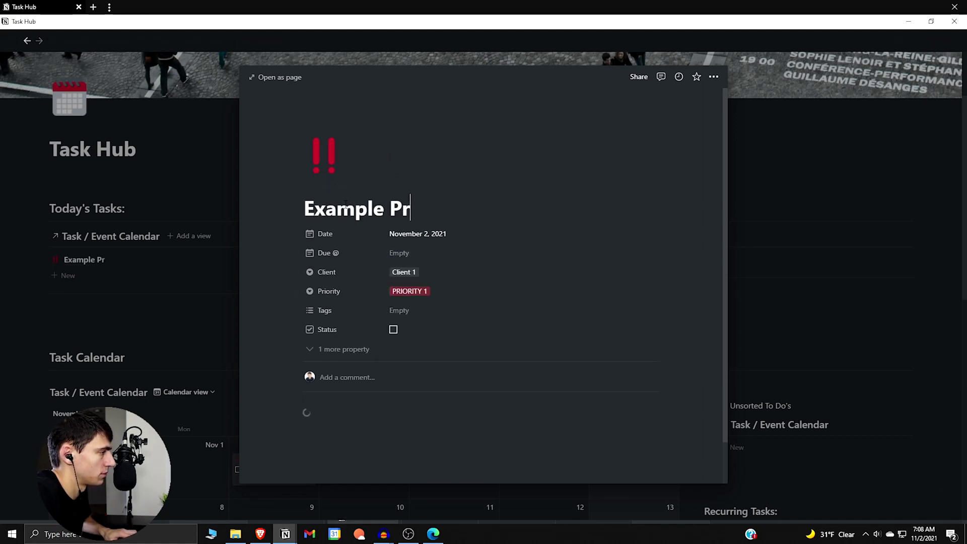
pyautogui.write('iority 1')
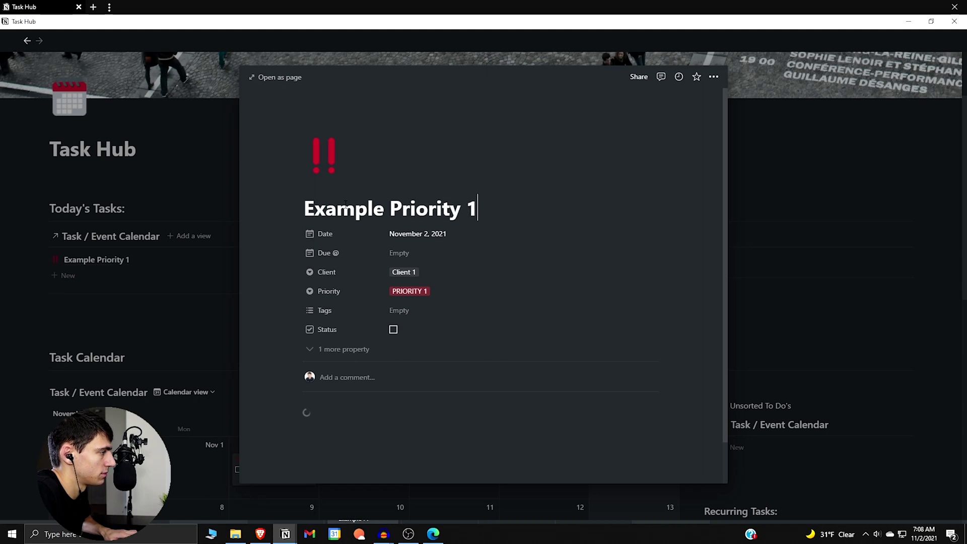
pyautogui.click(55, 265)
# Add task 'Example 2' from ADHOC PRIORITY 2 with Client 1 and a Data Pull tag
pyautogui.click(95, 275)
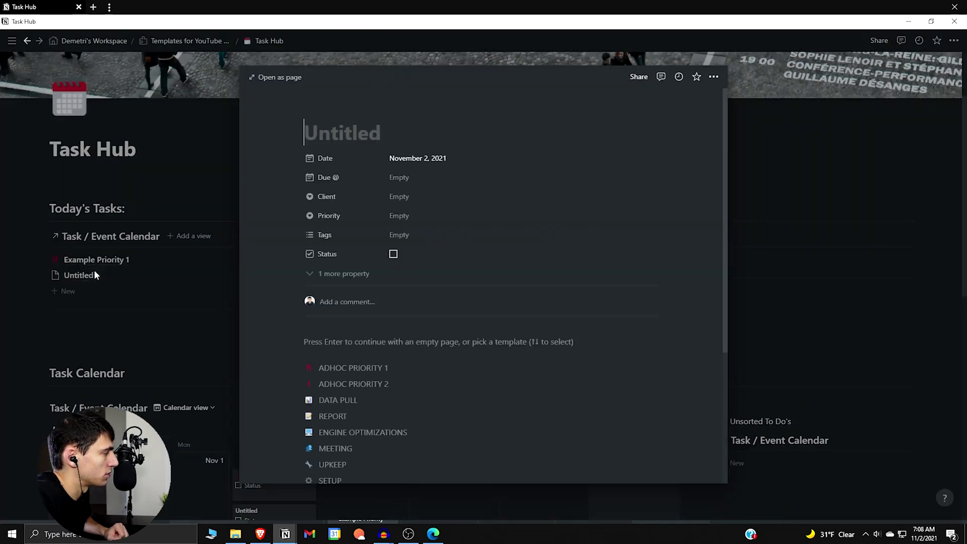
pyautogui.click(373, 384)
pyautogui.click(406, 273)
pyautogui.click(409, 306)
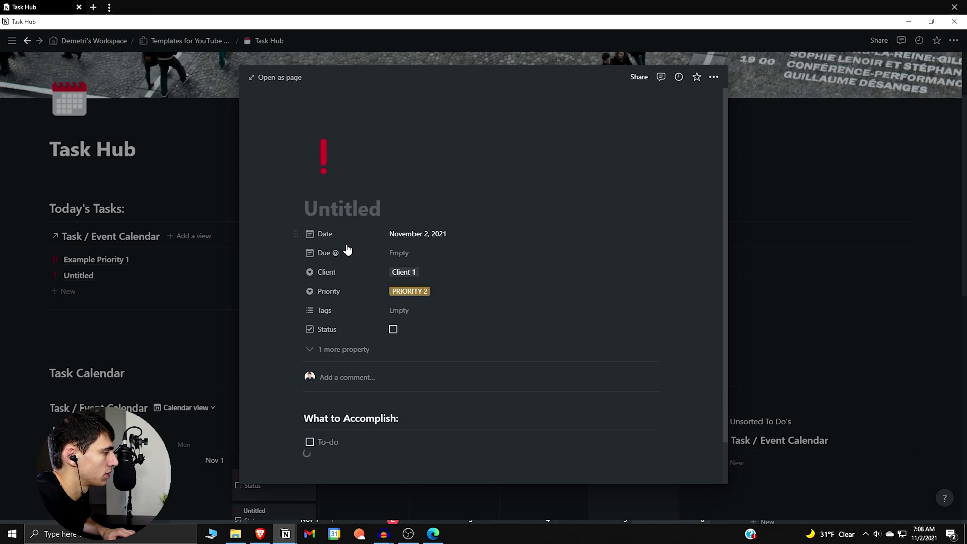
pyautogui.click(424, 312)
pyautogui.click(432, 360)
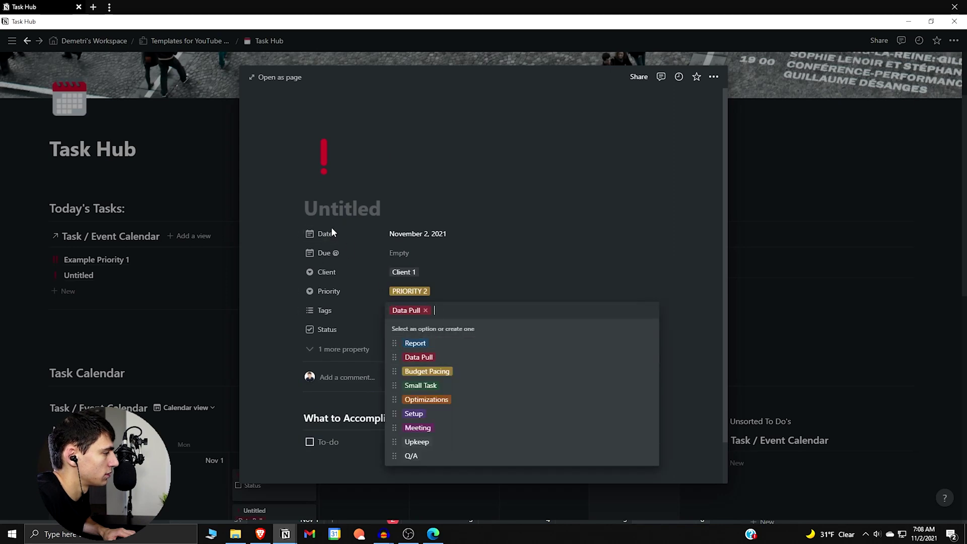
pyautogui.click(342, 211)
pyautogui.write('Example')
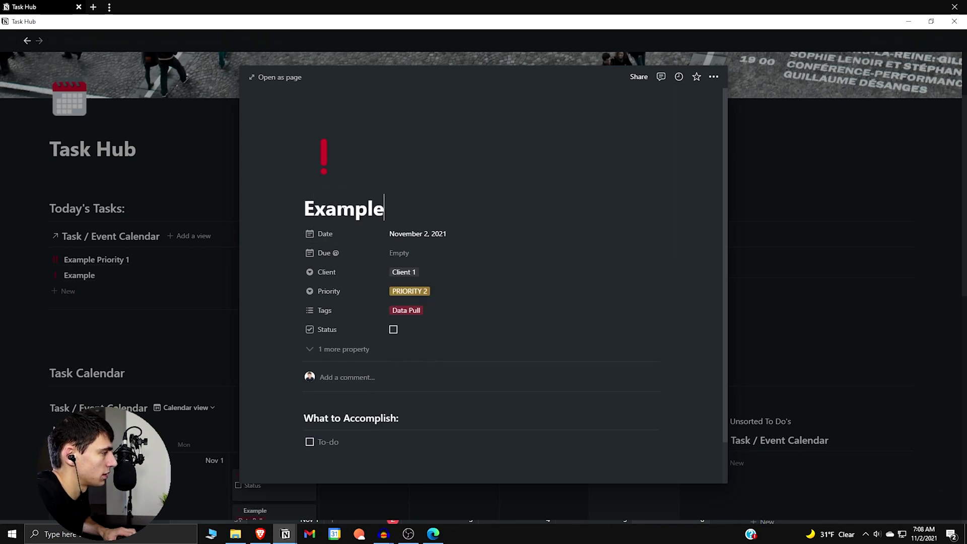
pyautogui.write(' 2')
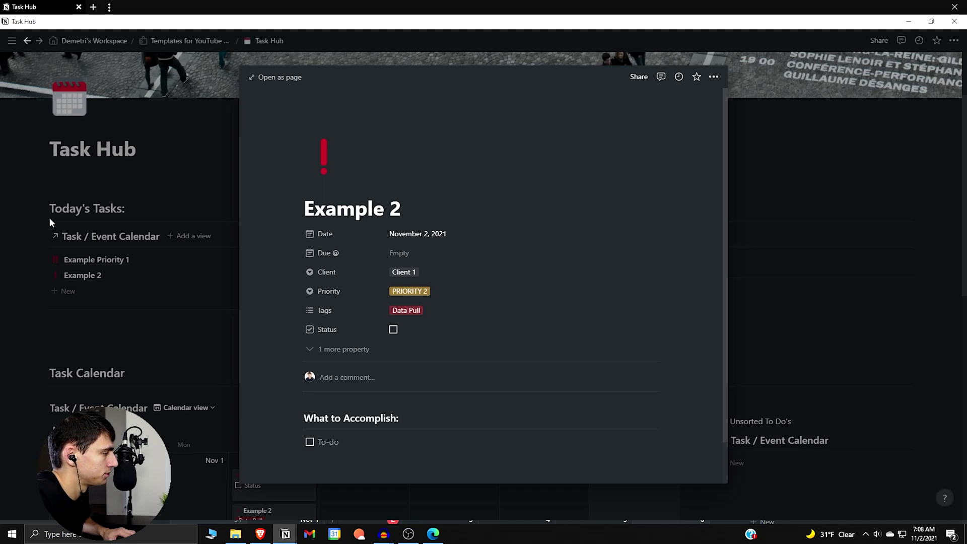
pyautogui.click(192, 287)
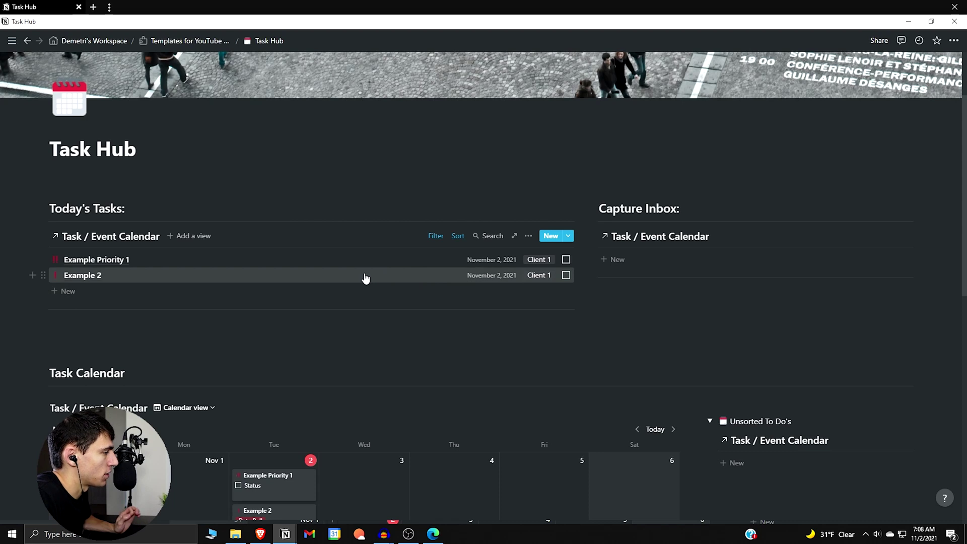
# Add task 'Example client 1' from ADHOC PRIORITY 1, assigned to Client 1
pyautogui.click(371, 296)
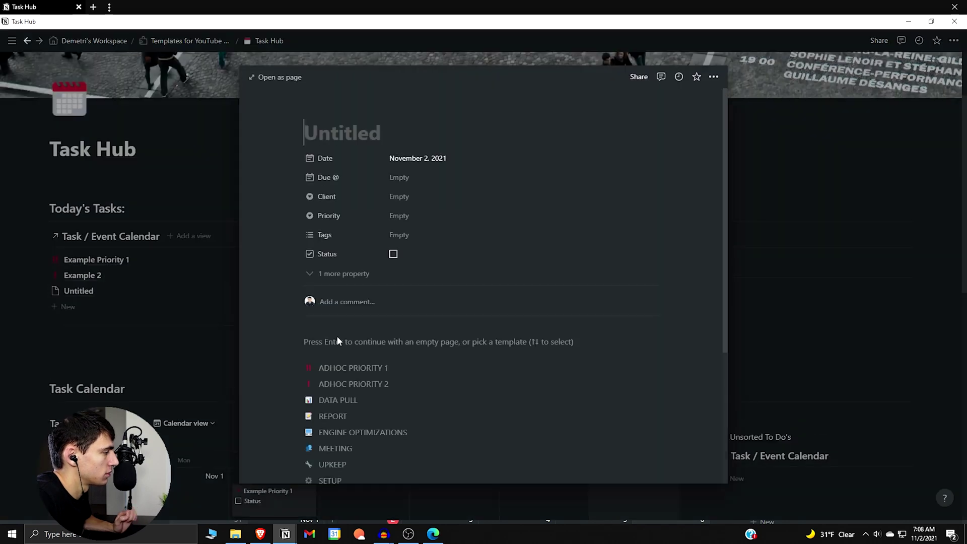
pyautogui.click(367, 369)
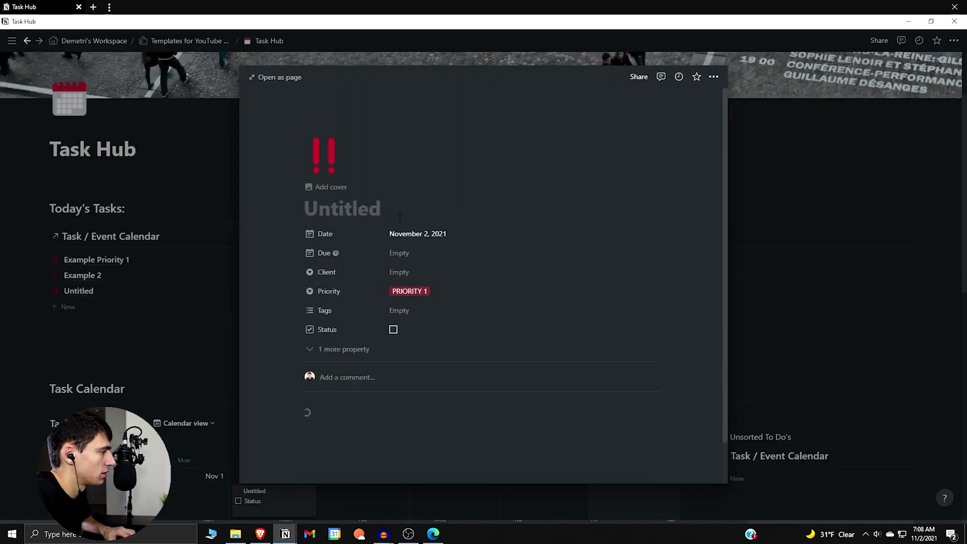
pyautogui.click(400, 217)
pyautogui.write('Example clien')
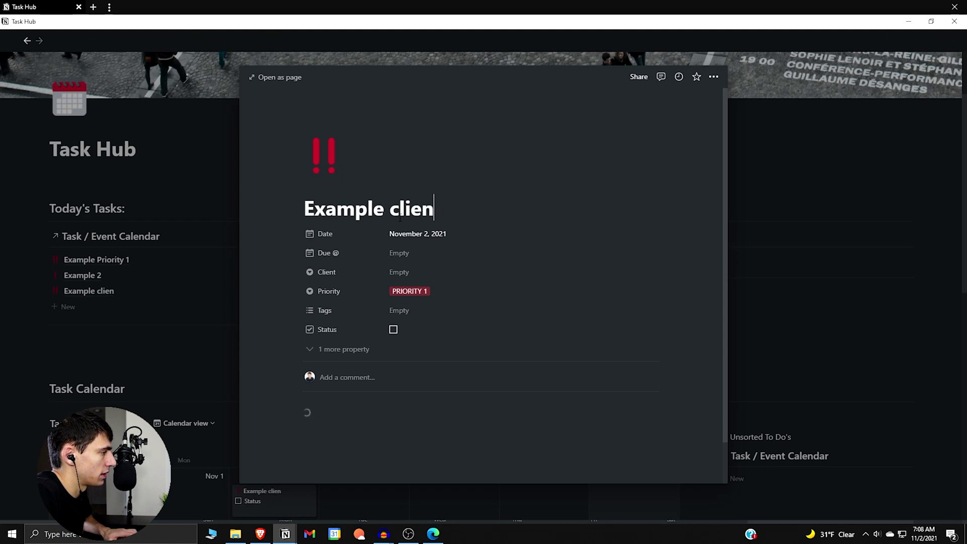
pyautogui.write('t `1')
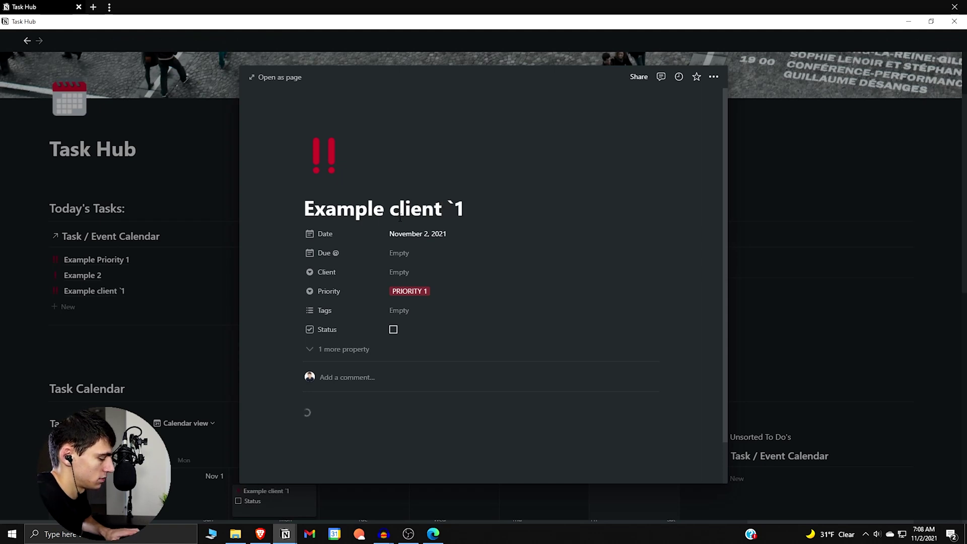
pyautogui.press('BackSpace')
pyautogui.press('BackSpace')
pyautogui.write('1')
pyautogui.click(403, 272)
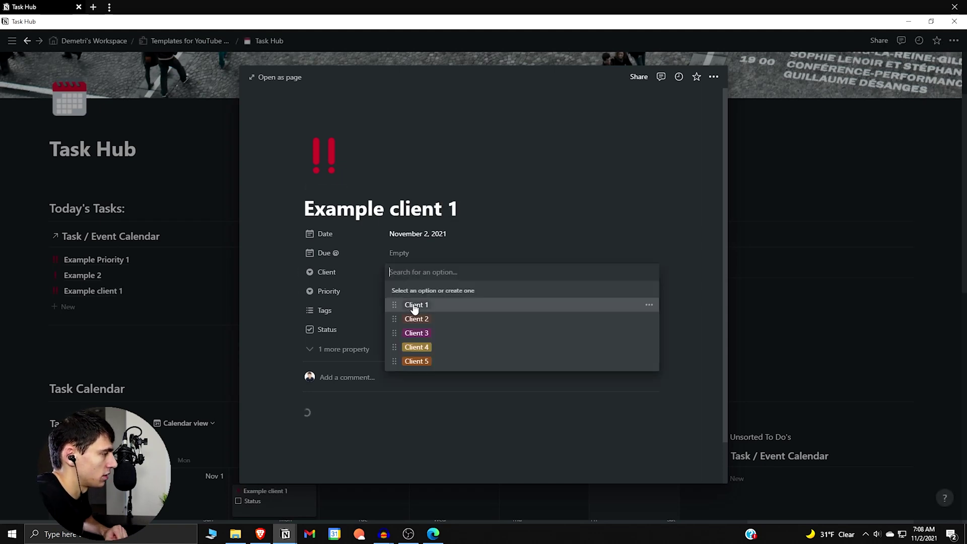
pyautogui.click(415, 307)
pyautogui.click(210, 246)
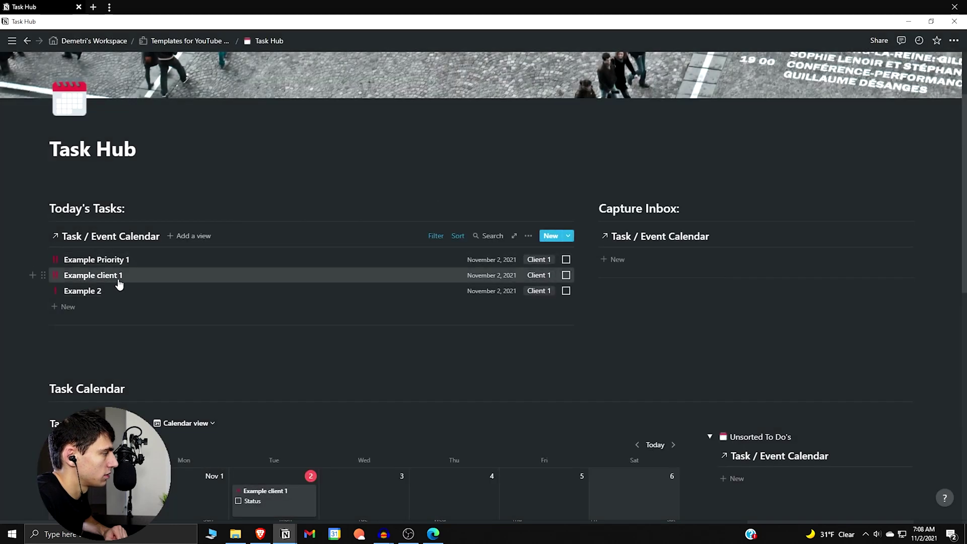
# Reassign Example Priority 1 to Client 2
pyautogui.click(126, 259)
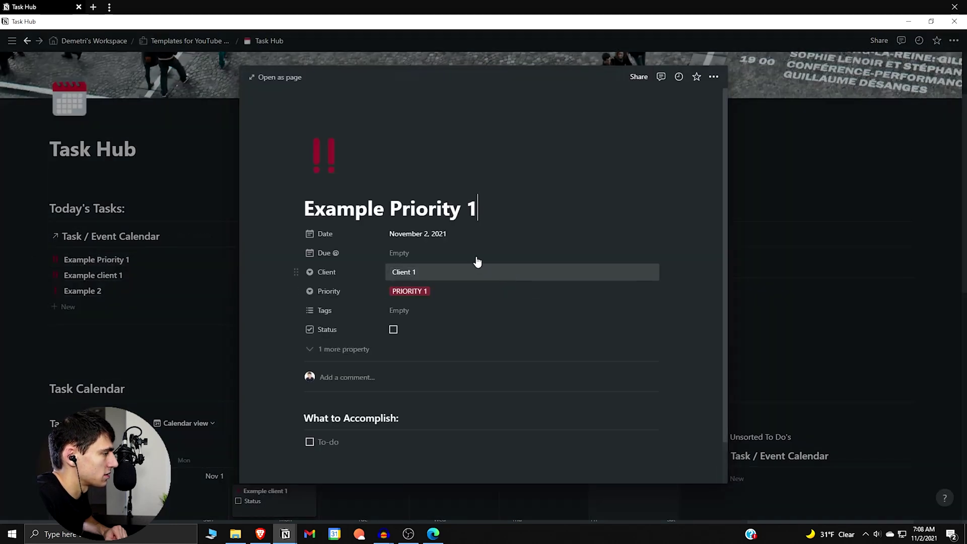
pyautogui.click(464, 280)
pyautogui.click(427, 320)
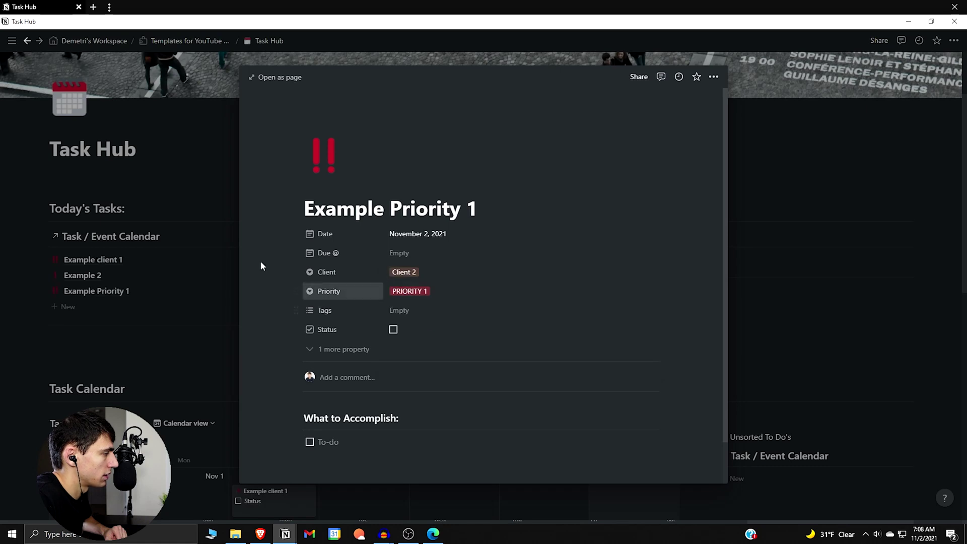
pyautogui.press('Escape')
# Show the Priority property in the Today's Tasks list
pyautogui.click(527, 236)
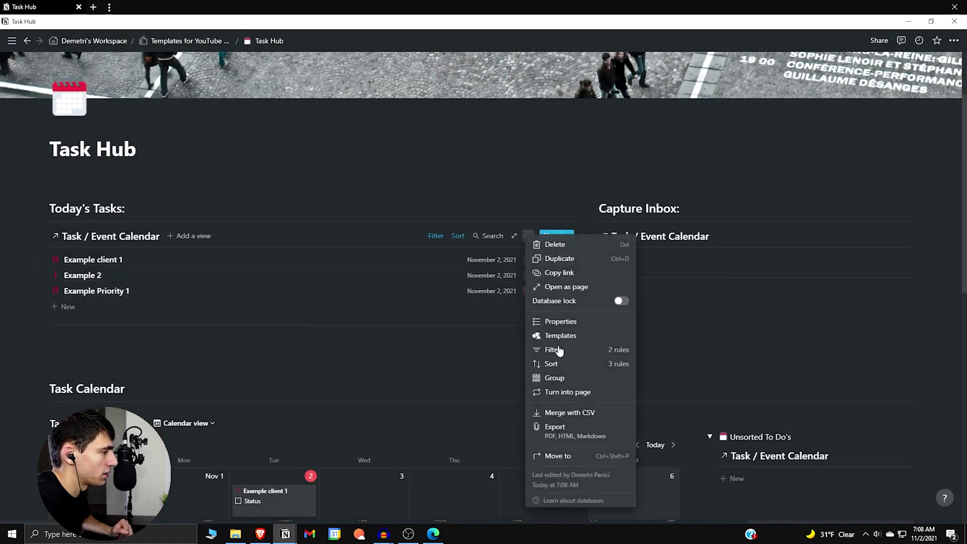
pyautogui.click(560, 323)
pyautogui.click(481, 298)
pyautogui.click(373, 281)
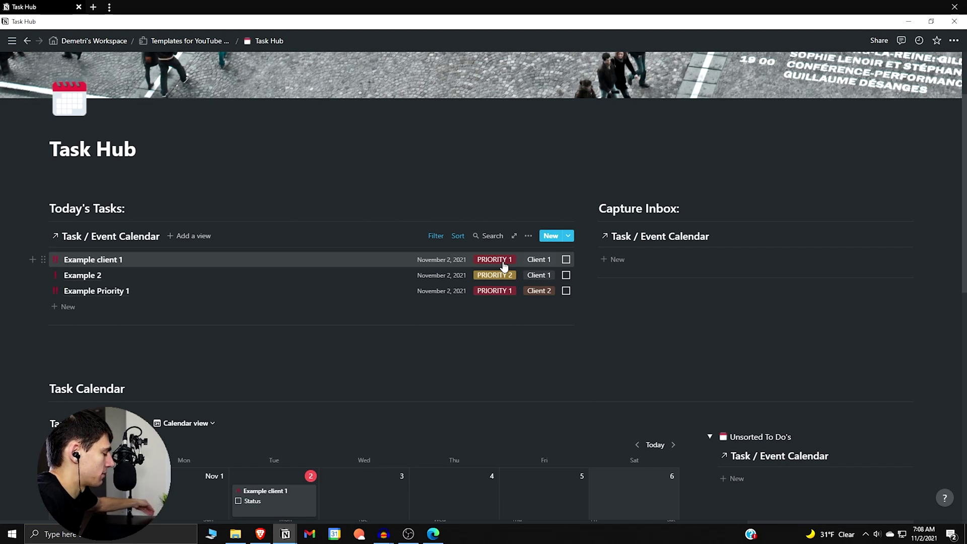
# Review the Date, Client, Priority sort rules, then scroll down to the Task Calendar
pyautogui.scroll(-1, 806, 312)
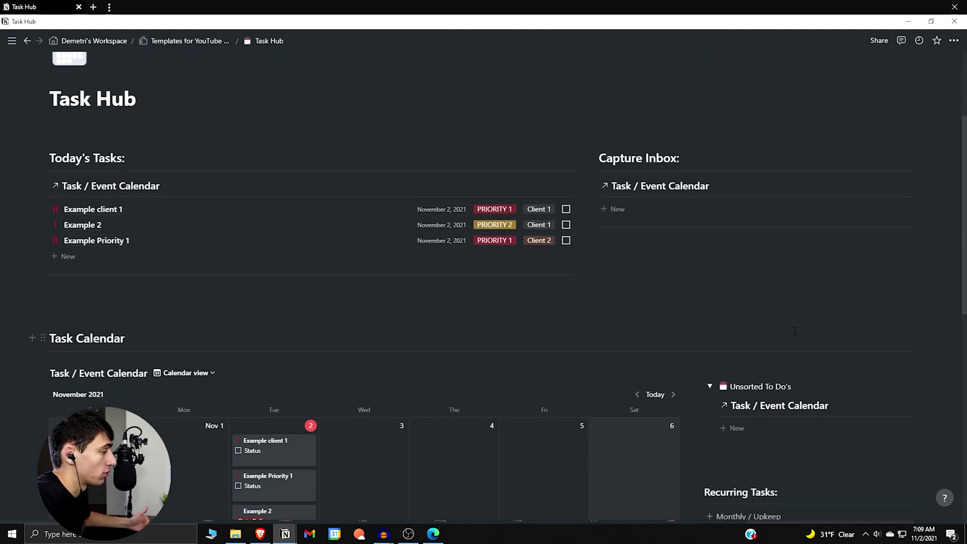
pyautogui.scroll(1, 791, 334)
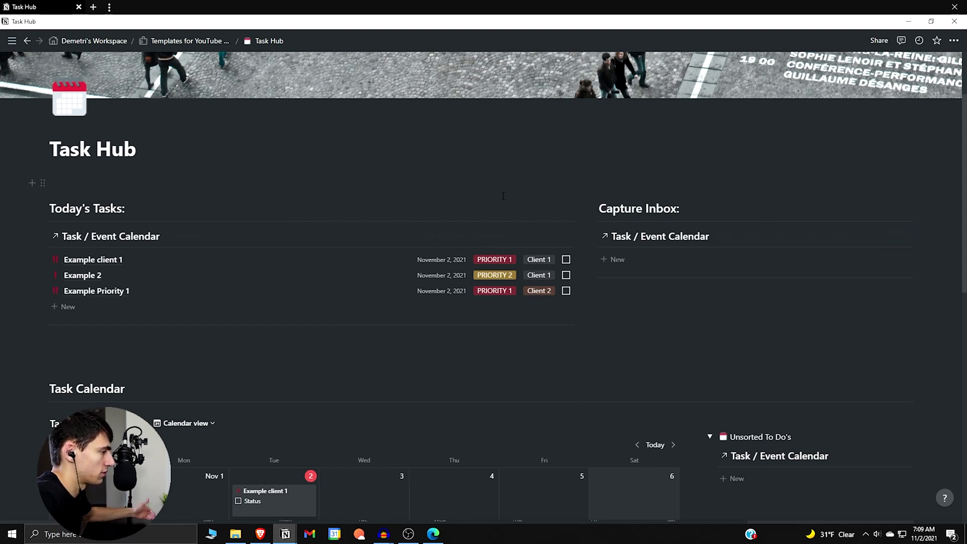
pyautogui.click(458, 236)
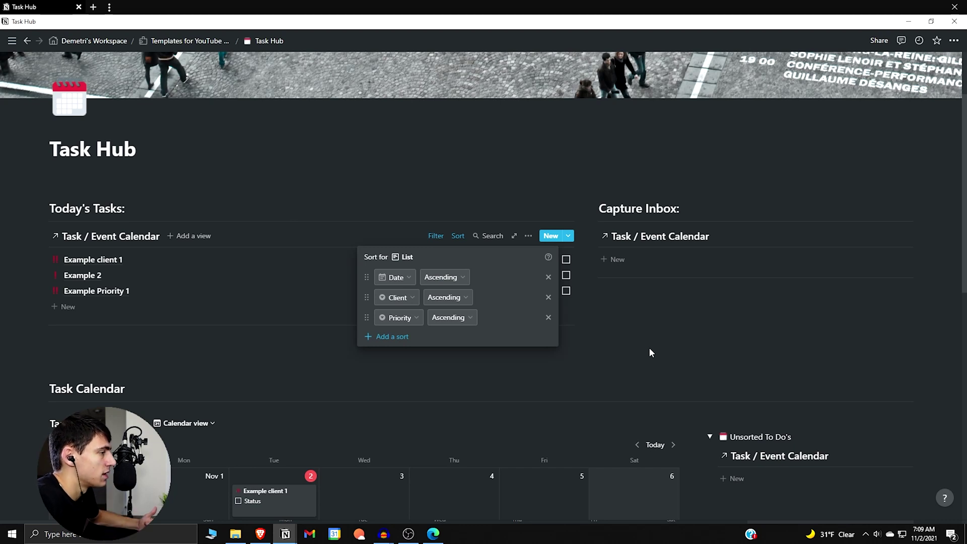
pyautogui.click(649, 352)
pyautogui.scroll(-1, 599, 282)
pyautogui.scroll(-5, 628, 332)
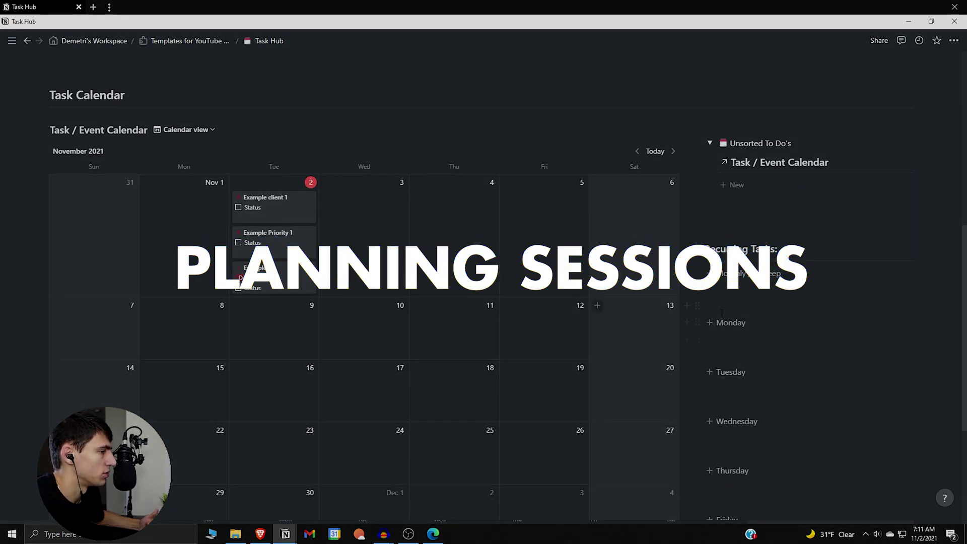
# Drag Example Priority 1 and Example client 1 from November 2 into the Monthly / Upkeep template, then recheck it
pyautogui.scroll(-2, 721, 313)
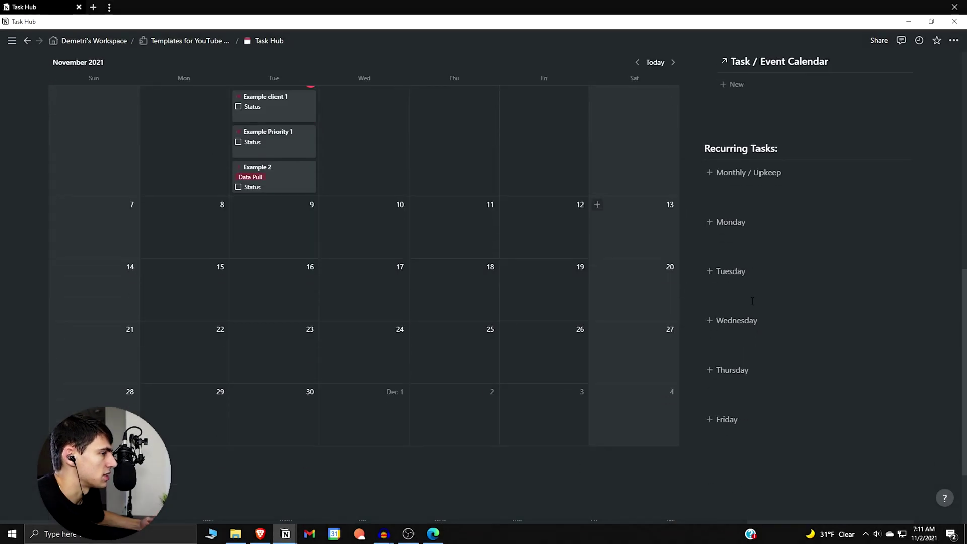
pyautogui.scroll(2, 804, 265)
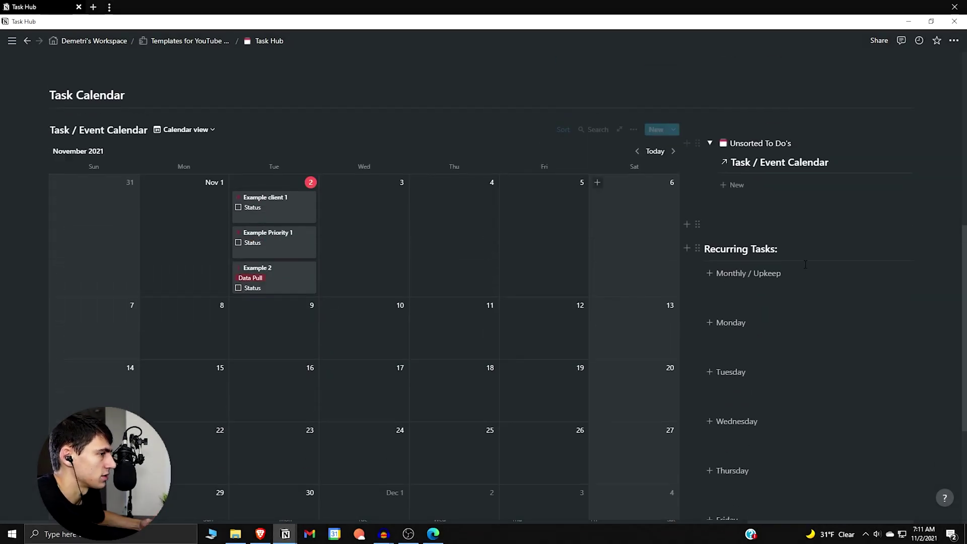
pyautogui.click(895, 277)
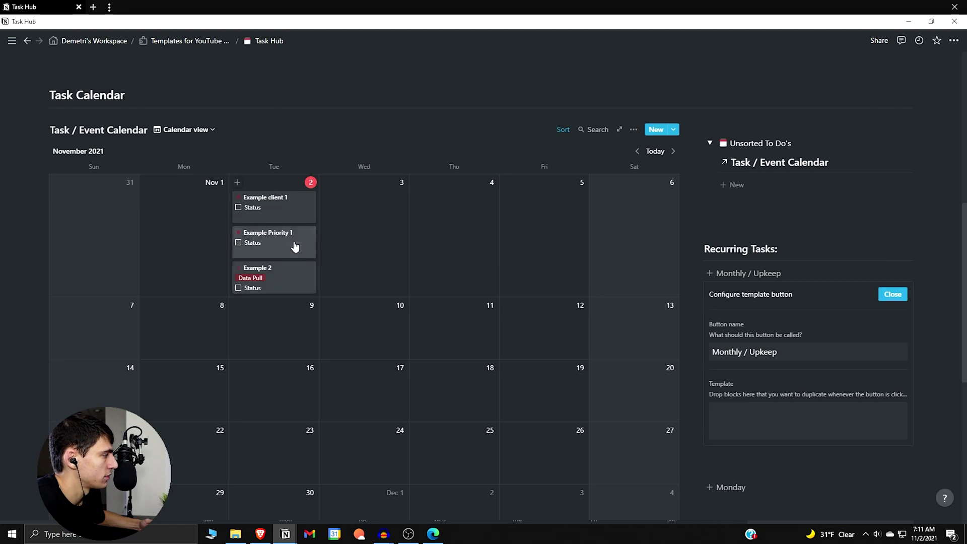
pyautogui.moveTo(295, 245); pyautogui.dragTo(809, 421)
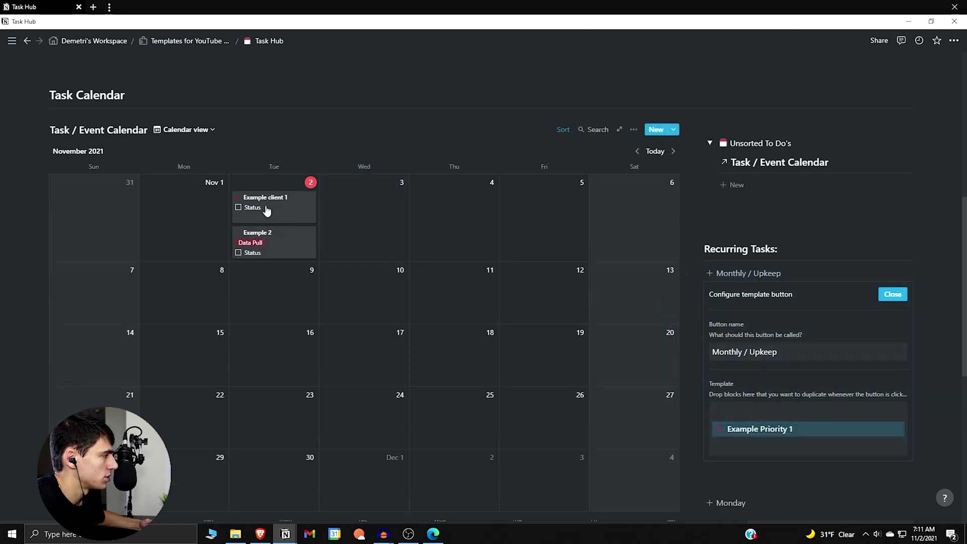
pyautogui.moveTo(267, 211); pyautogui.dragTo(776, 444)
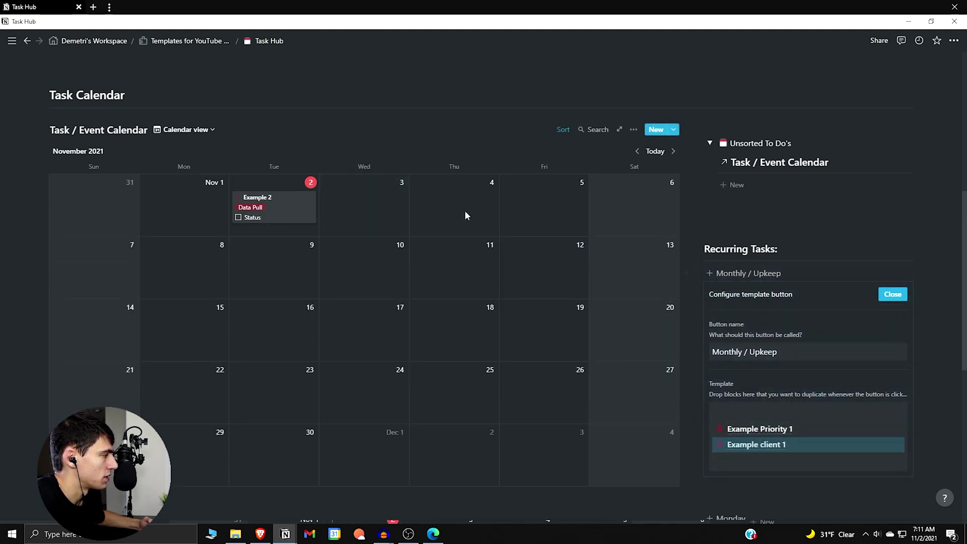
pyautogui.click(892, 294)
pyautogui.scroll(-1, 891, 262)
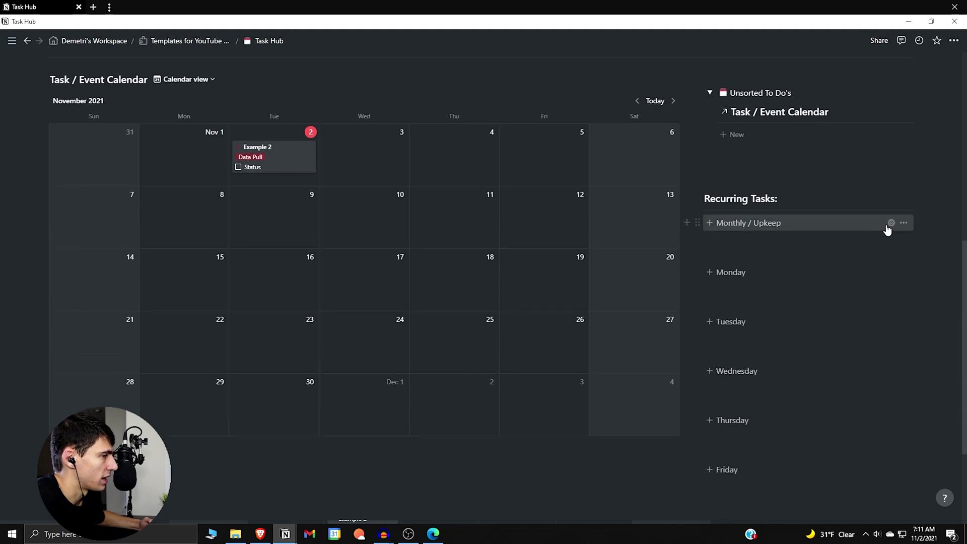
pyautogui.click(891, 223)
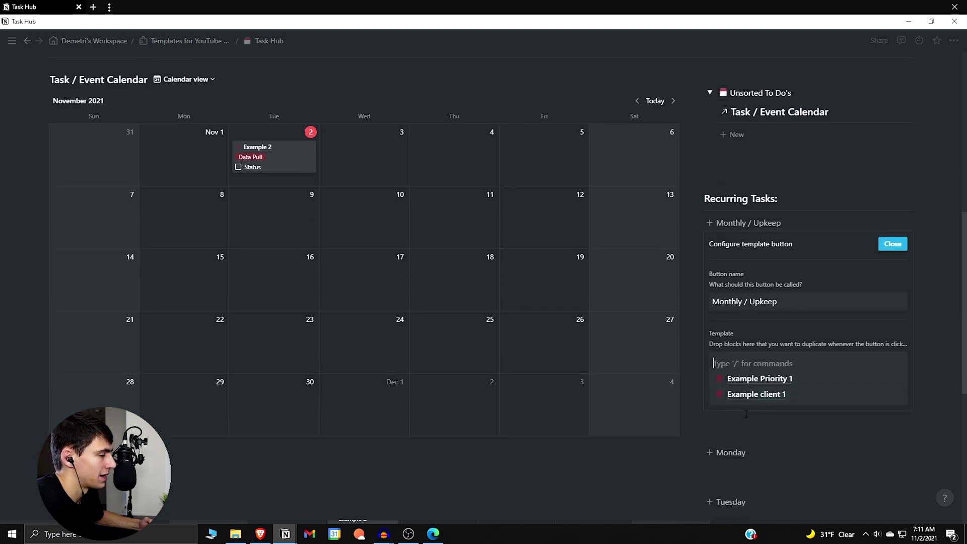
pyautogui.click(892, 244)
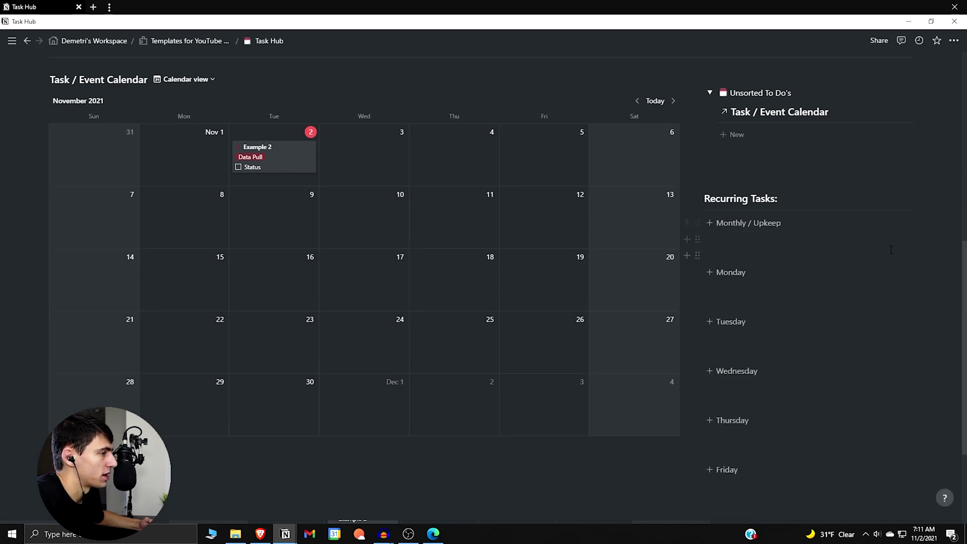
# Move Example 2 from November 2 into Monday's template and duplicate it there
pyautogui.click(898, 275)
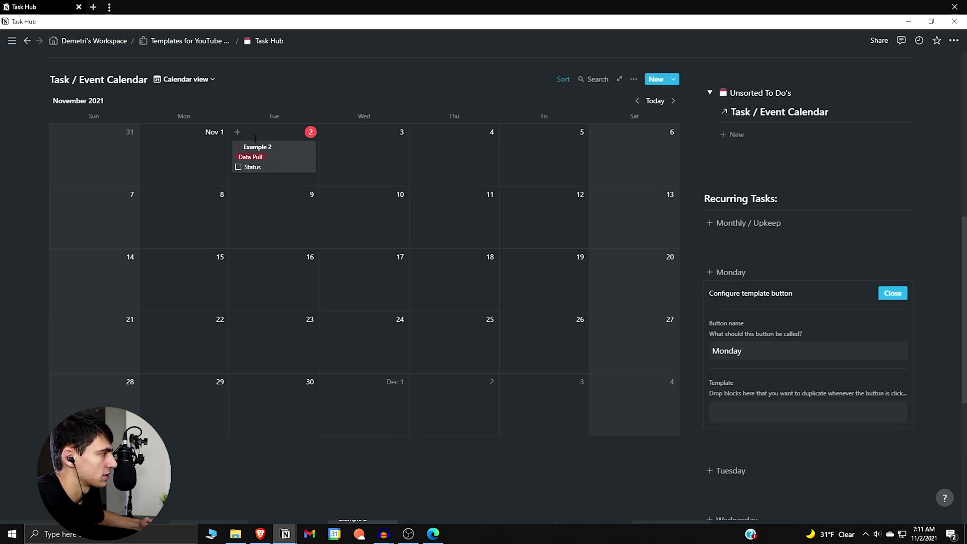
pyautogui.scroll(-1, 527, 240)
pyautogui.moveTo(280, 96); pyautogui.dragTo(796, 365)
pyautogui.rightClick(761, 378)
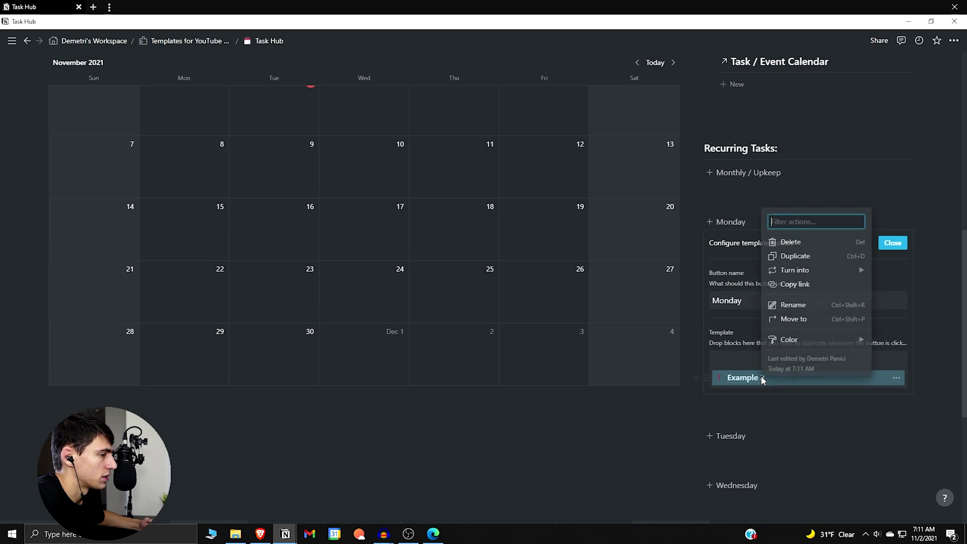
pyautogui.click(795, 256)
pyautogui.scroll(-2, 888, 355)
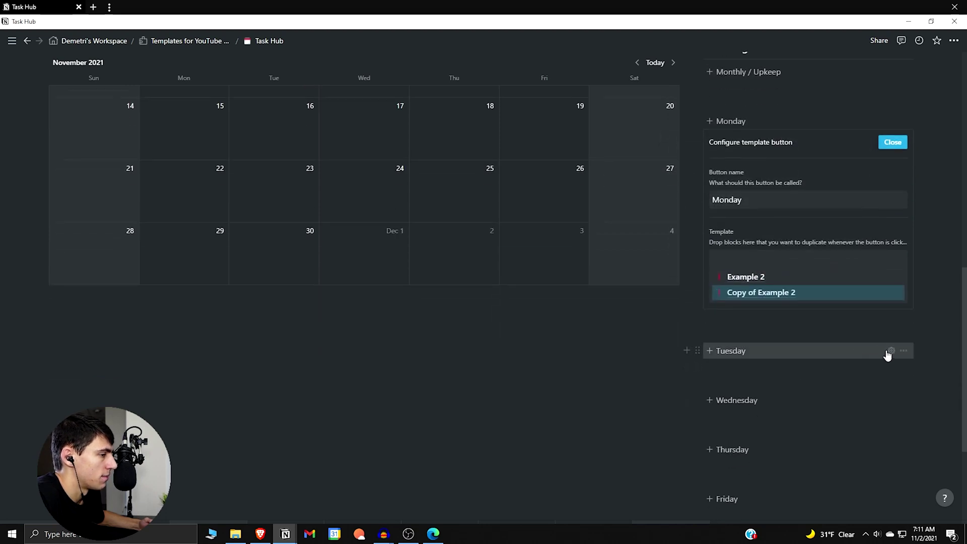
# Place Copy of Example 2 cards on November 27 and November 26
pyautogui.click(889, 351)
pyautogui.rightClick(744, 278)
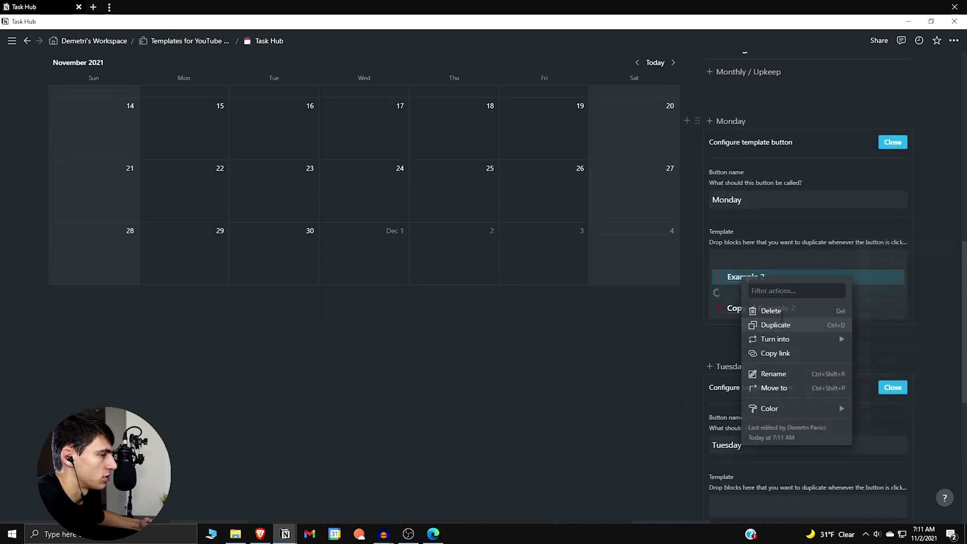
pyautogui.moveTo(742, 308); pyautogui.dragTo(596, 177)
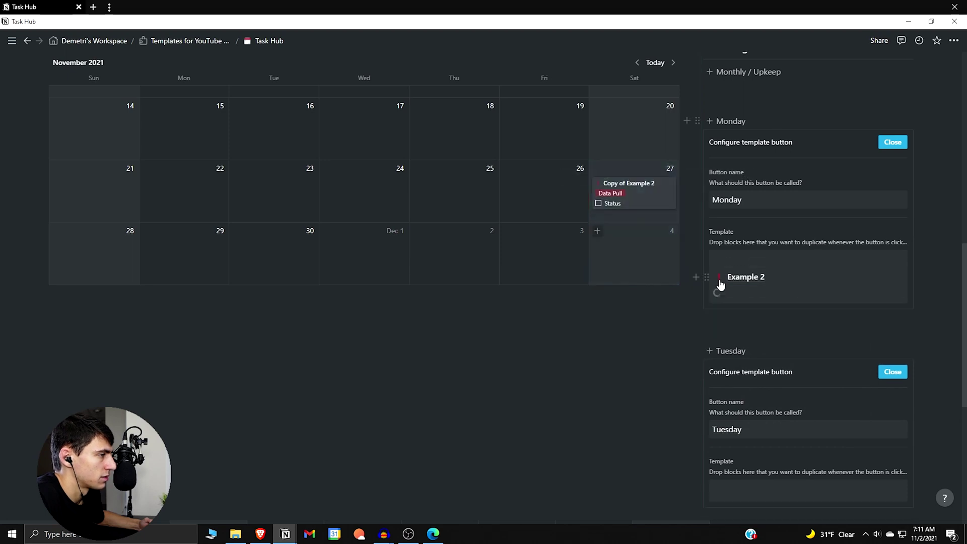
pyautogui.moveTo(742, 291); pyautogui.dragTo(584, 191)
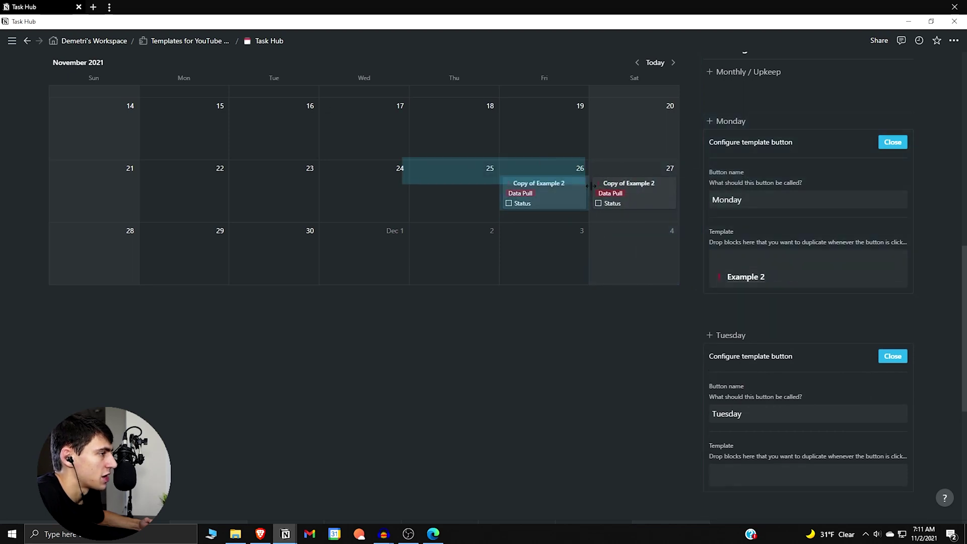
# Rename the November 27 card to 'Example 2' by removing the Copy of prefix
pyautogui.rightClick(614, 196)
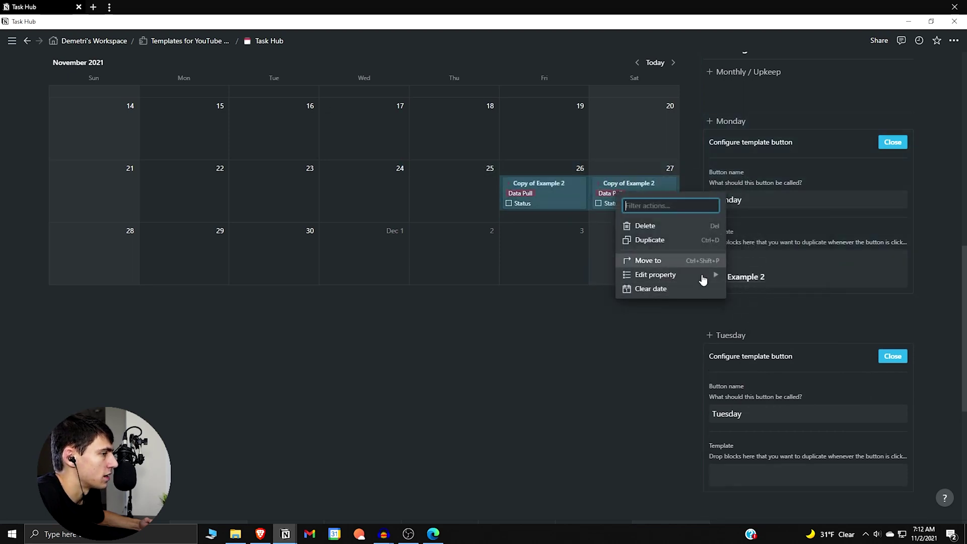
pyautogui.moveTo(702, 280)
pyautogui.click(759, 230)
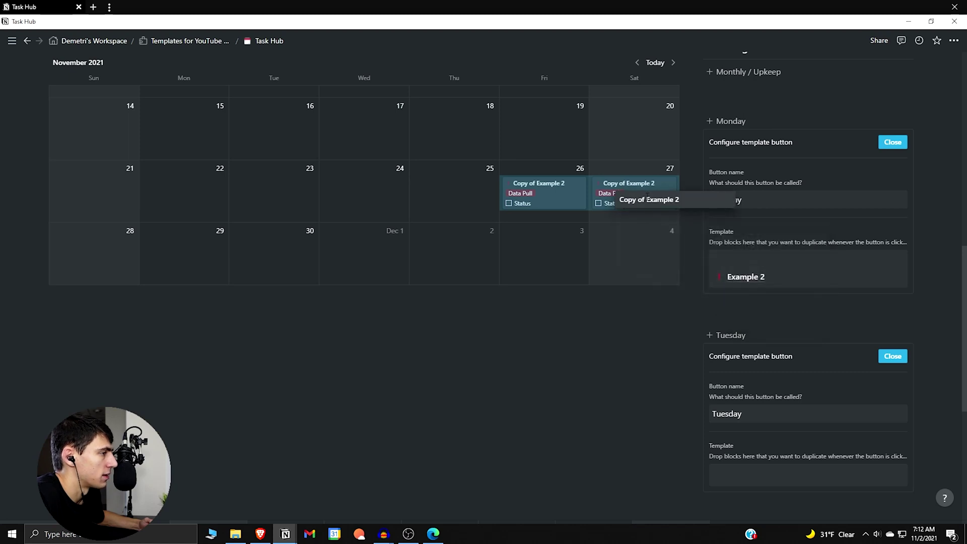
pyautogui.press('BackSpace')
pyautogui.press('Return')
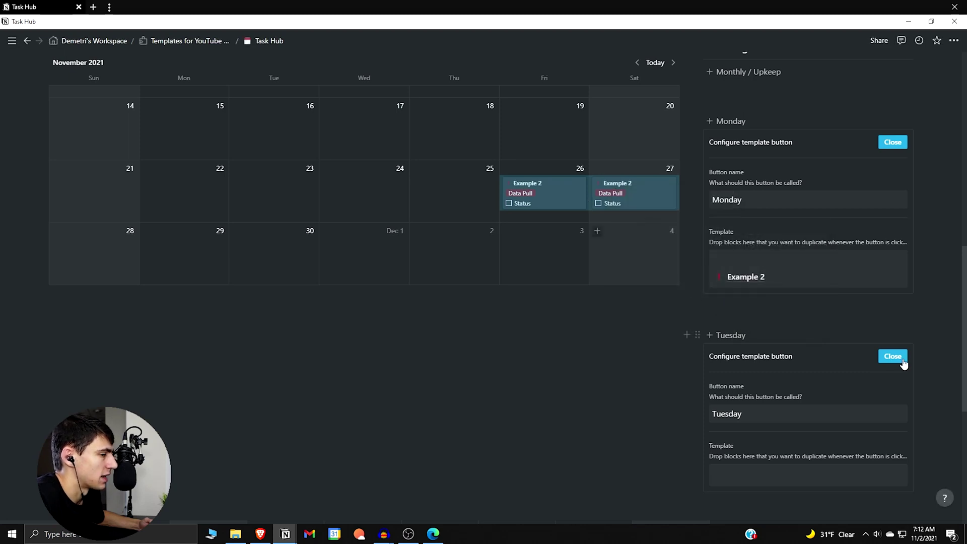
pyautogui.click(901, 360)
# Move the November 27 Example 2 card into Wednesday's template
pyautogui.scroll(1, 891, 194)
pyautogui.click(893, 192)
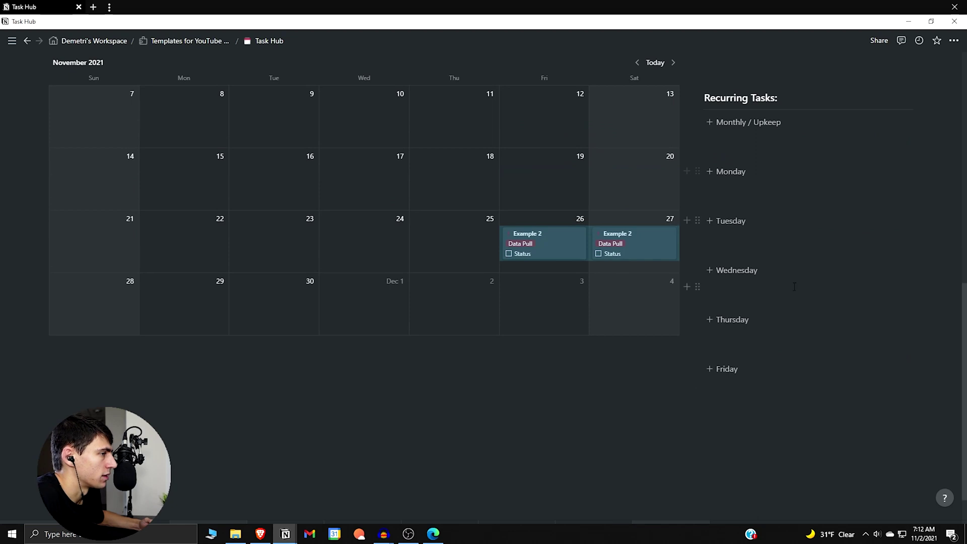
pyautogui.click(890, 270)
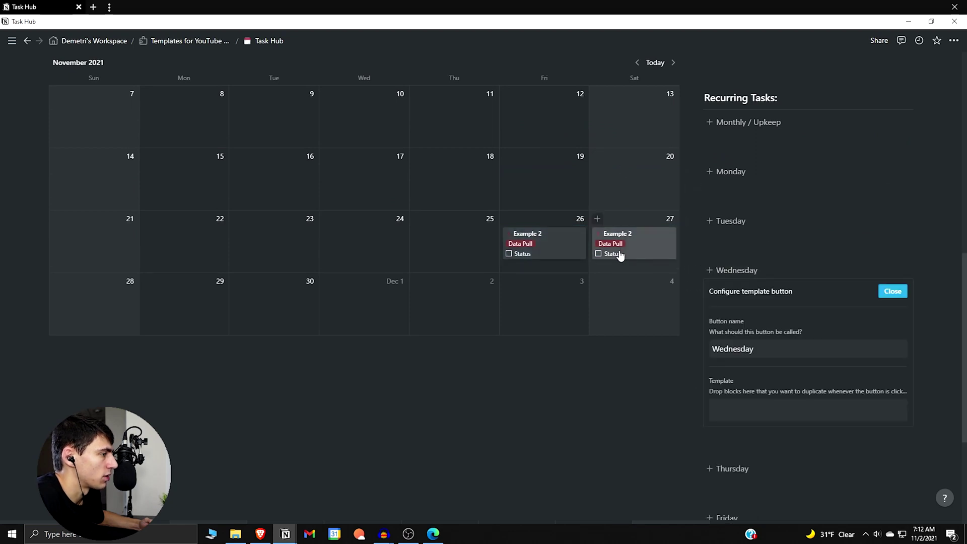
pyautogui.moveTo(620, 252); pyautogui.dragTo(746, 418)
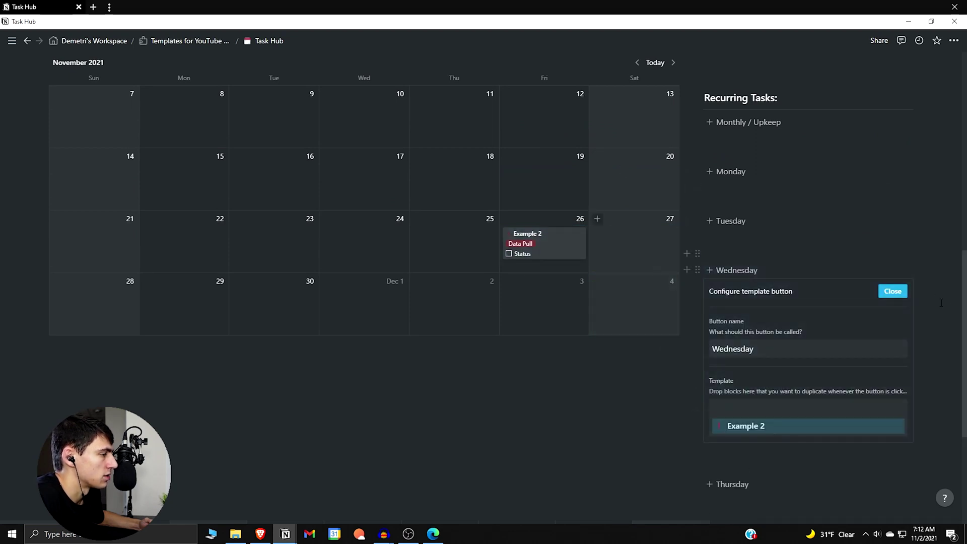
pyautogui.click(902, 291)
# Duplicate the November 26 Example 2 card twice, making three cards
pyautogui.click(891, 319)
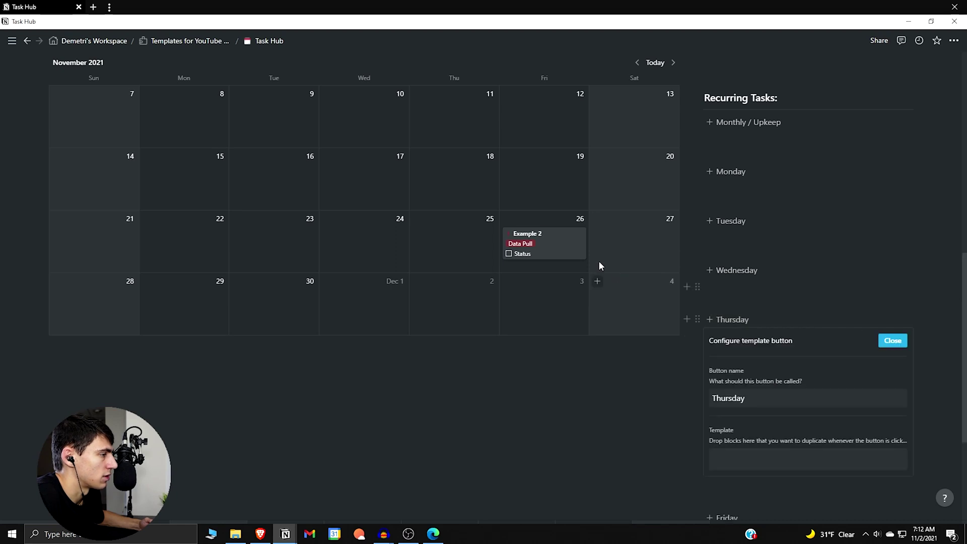
pyautogui.rightClick(547, 244)
pyautogui.click(578, 286)
pyautogui.rightClick(529, 232)
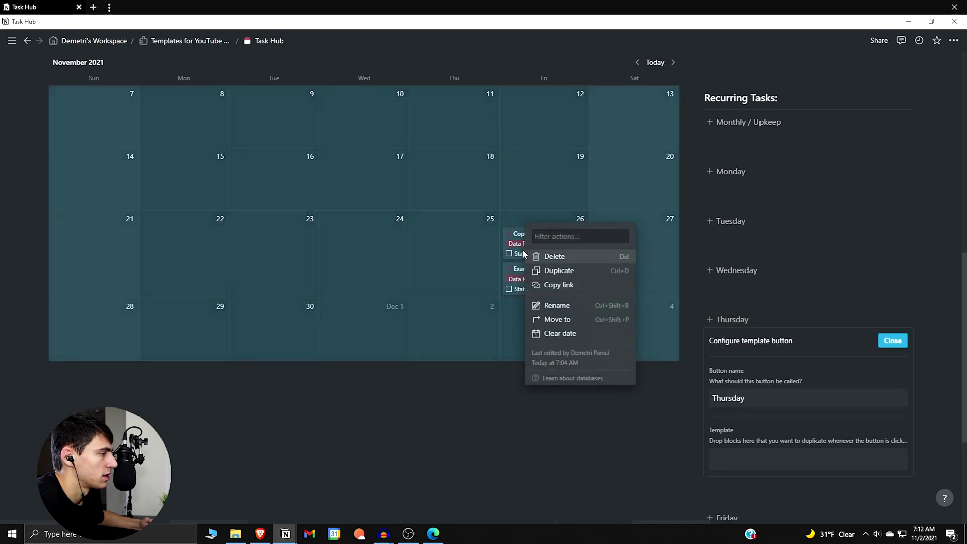
pyautogui.press('Escape')
pyautogui.rightClick(533, 266)
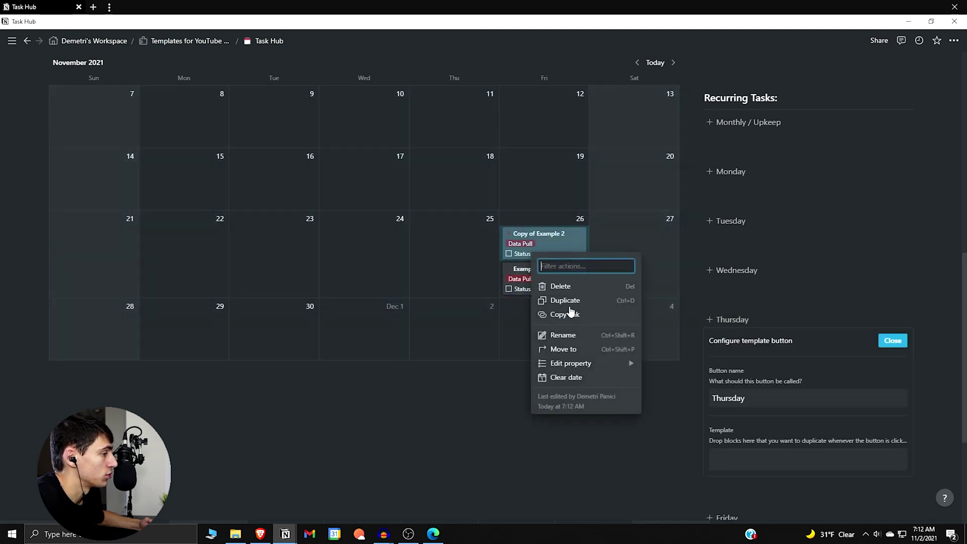
pyautogui.click(574, 303)
# Select all three November 26 cards and rename them 'Example 2'
pyautogui.click(893, 341)
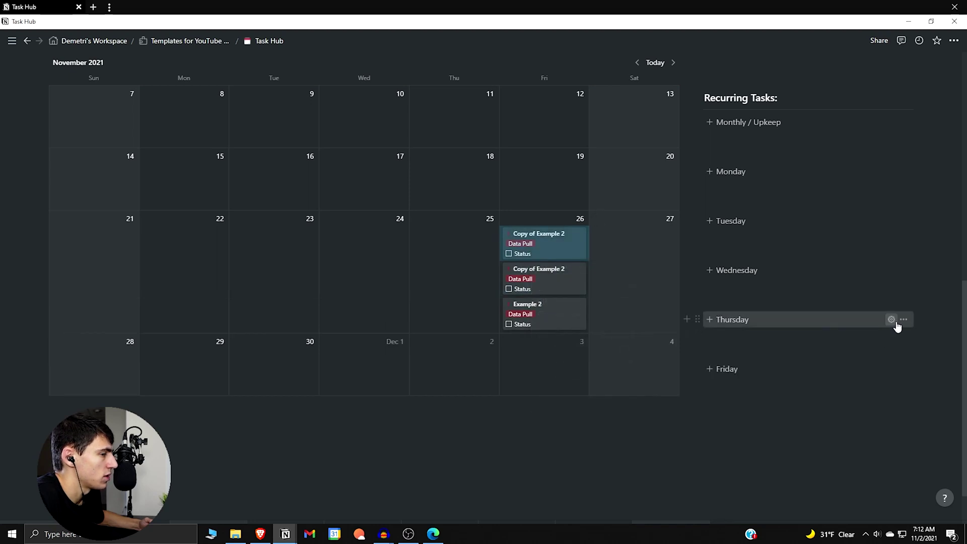
pyautogui.click(896, 323)
pyautogui.scroll(-1, 579, 212)
pyautogui.moveTo(560, 199); pyautogui.dragTo(527, 188)
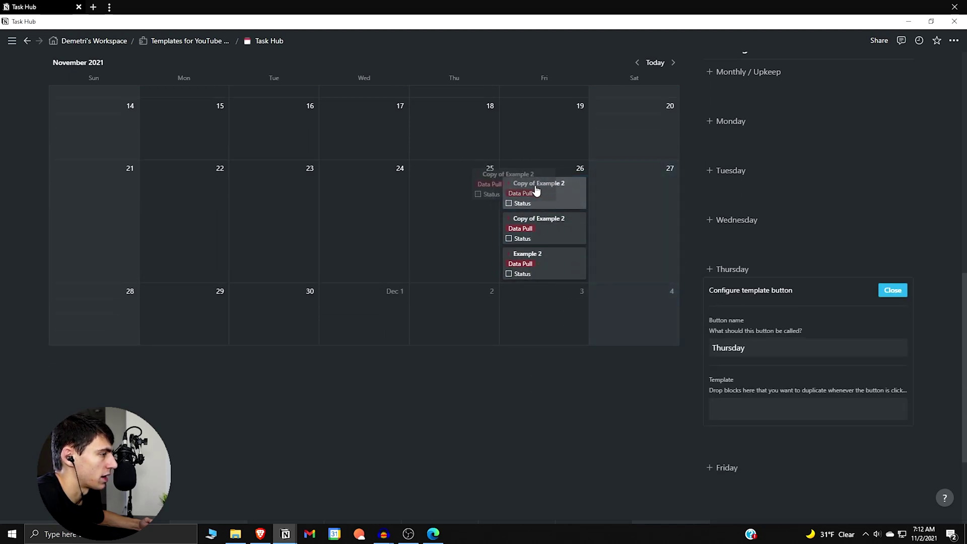
pyautogui.moveTo(516, 140); pyautogui.dragTo(555, 255)
pyautogui.rightClick(554, 255)
pyautogui.moveTo(630, 332)
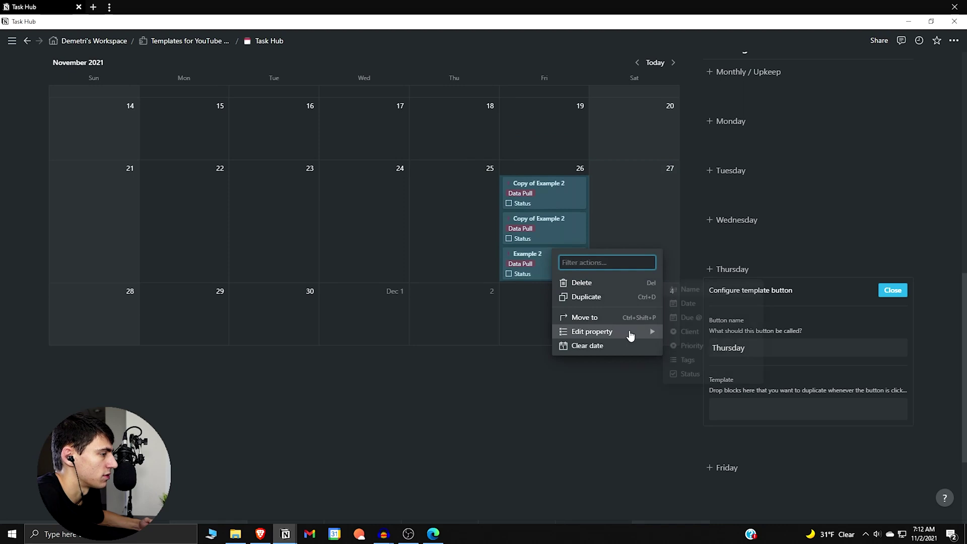
pyautogui.click(677, 289)
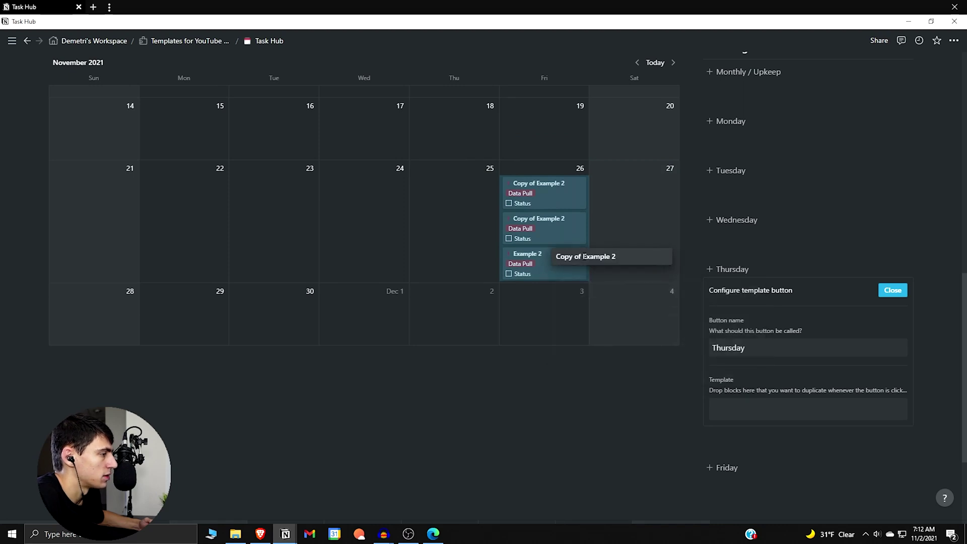
pyautogui.click(598, 209)
# Drag one Example 2 card into Thursday's template
pyautogui.click(502, 132)
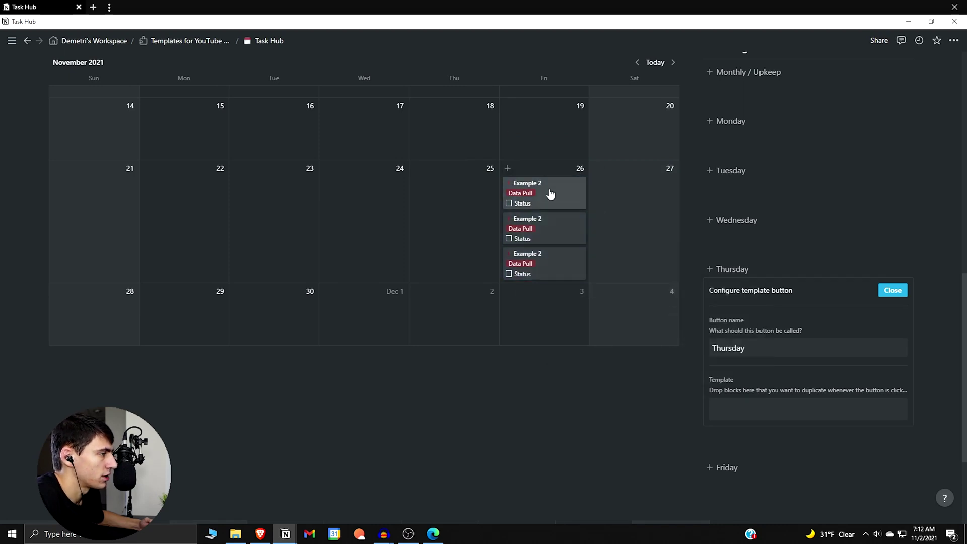
pyautogui.moveTo(551, 195); pyautogui.dragTo(765, 411)
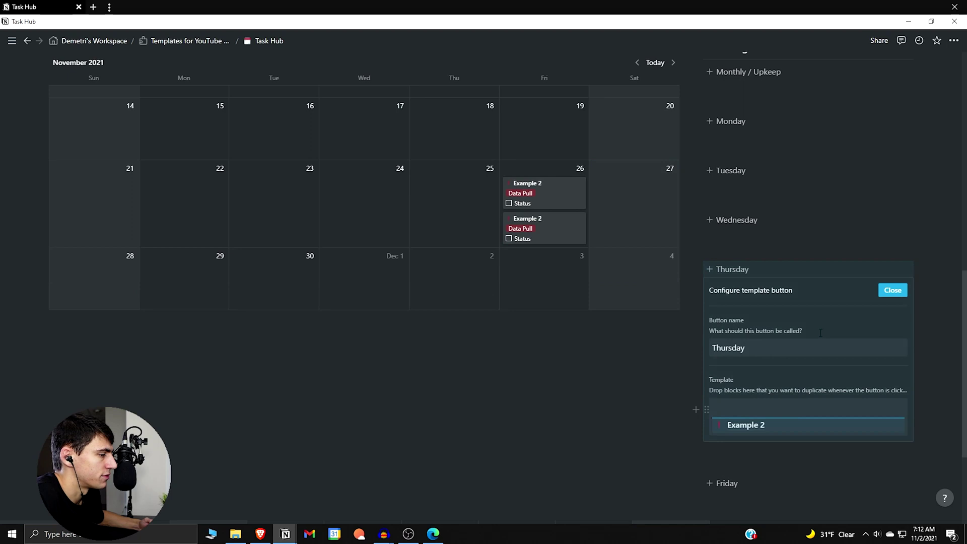
pyautogui.click(901, 292)
# Drag both remaining Example 2 cards into Friday's template
pyautogui.click(891, 327)
pyautogui.moveTo(520, 195); pyautogui.dragTo(784, 465)
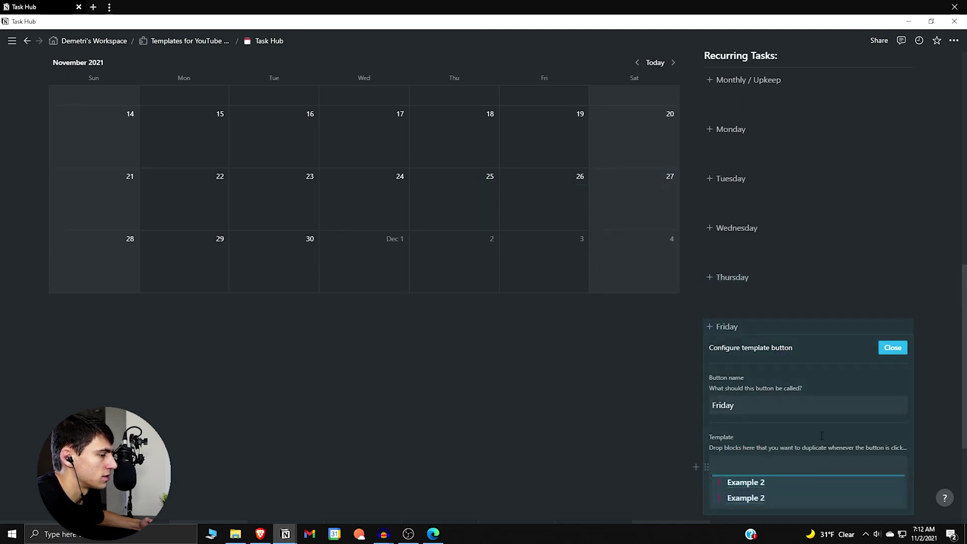
pyautogui.click(892, 348)
# Generate the Monthly / Upkeep tasks, move them to Nov 1, and delete the leftover empty line
pyautogui.scroll(2, 899, 363)
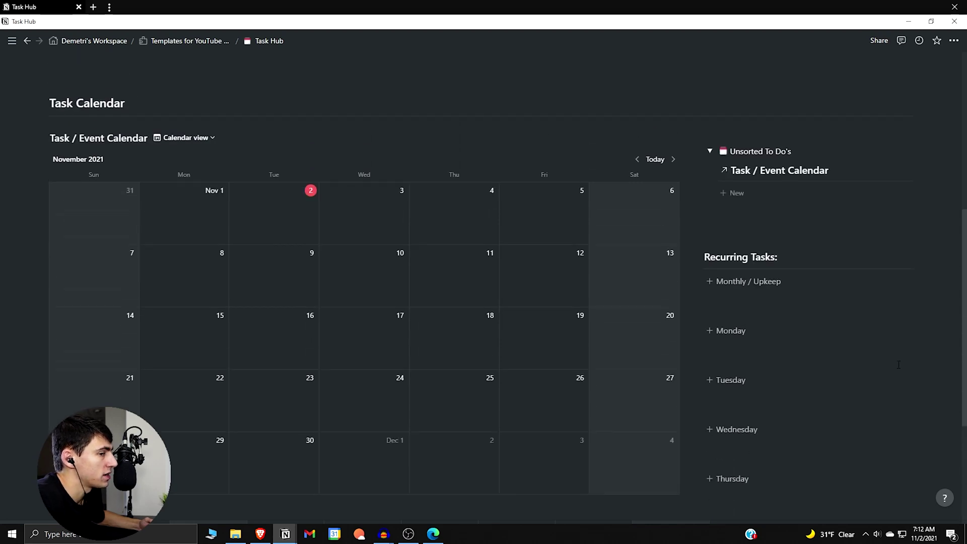
pyautogui.scroll(-2, 899, 364)
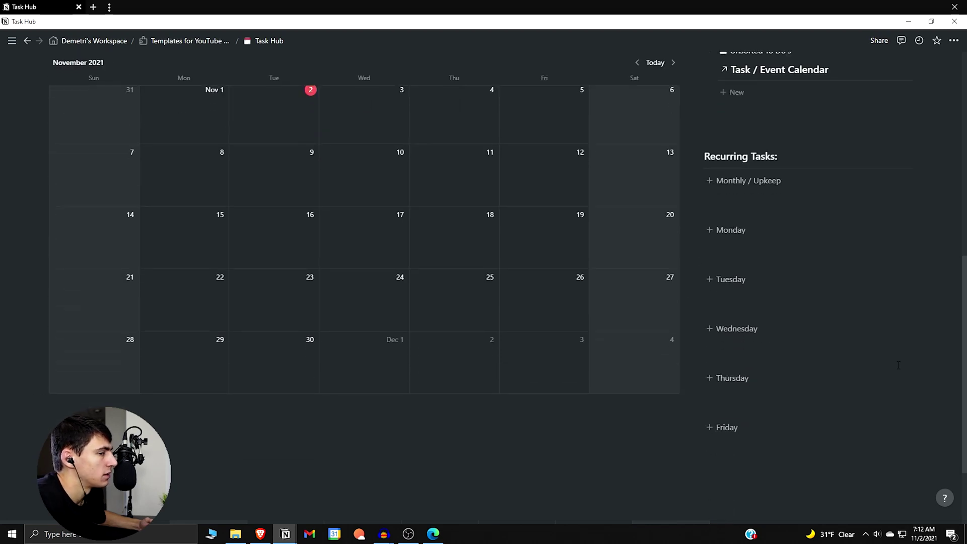
pyautogui.scroll(2, 890, 345)
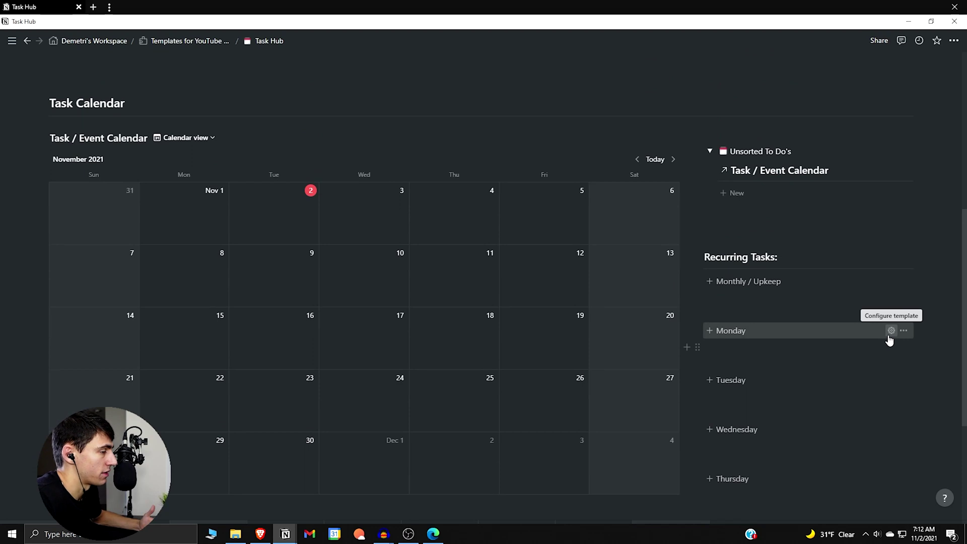
pyautogui.click(800, 285)
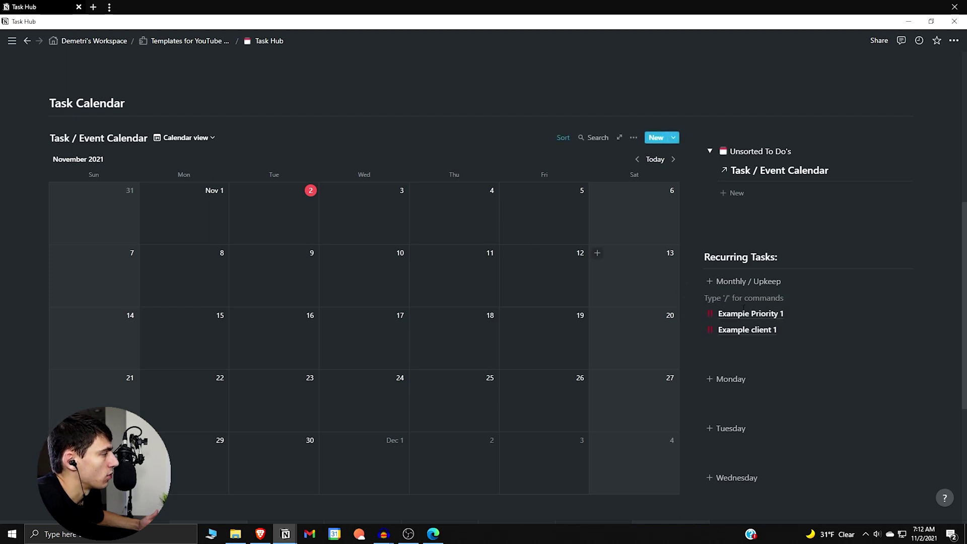
pyautogui.moveTo(921, 318); pyautogui.dragTo(222, 204)
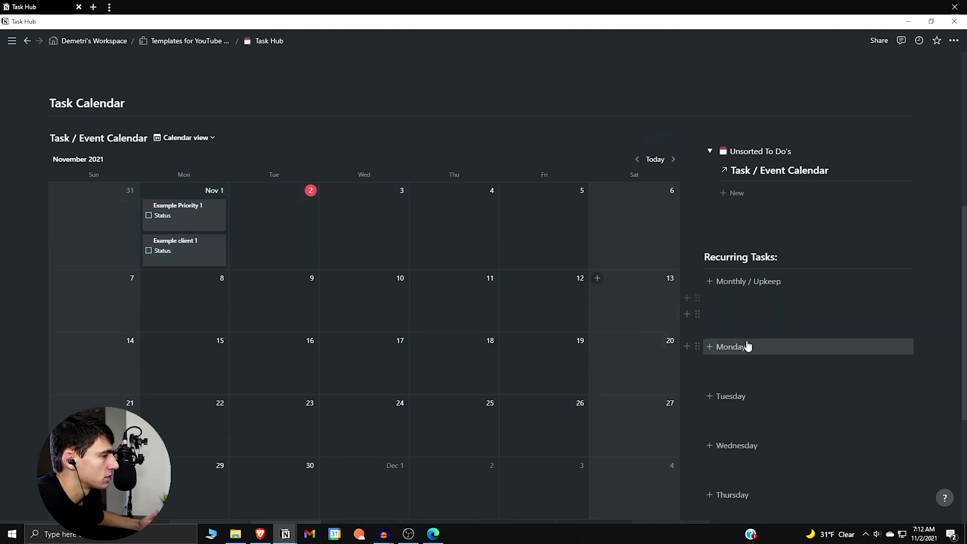
pyautogui.click(744, 314)
pyautogui.press('BackSpace')
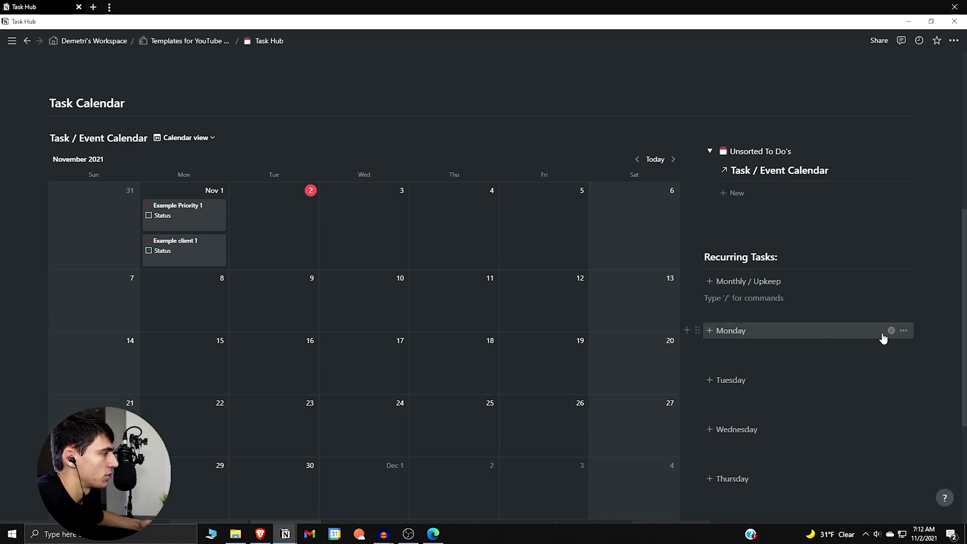
# Generate the Monday, Wednesday, Thursday and Friday recurring tasks from their template buttons
pyautogui.click(890, 331)
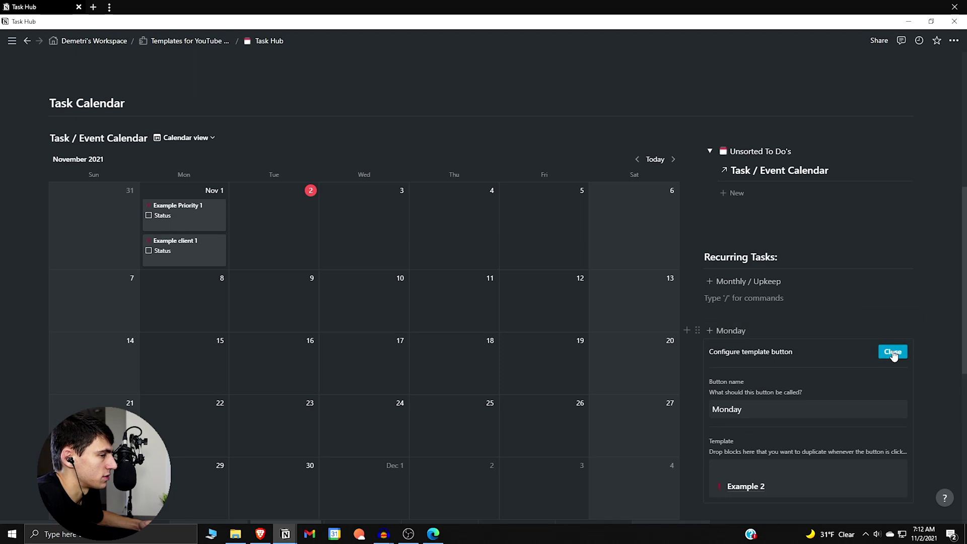
pyautogui.click(890, 349)
pyautogui.click(792, 333)
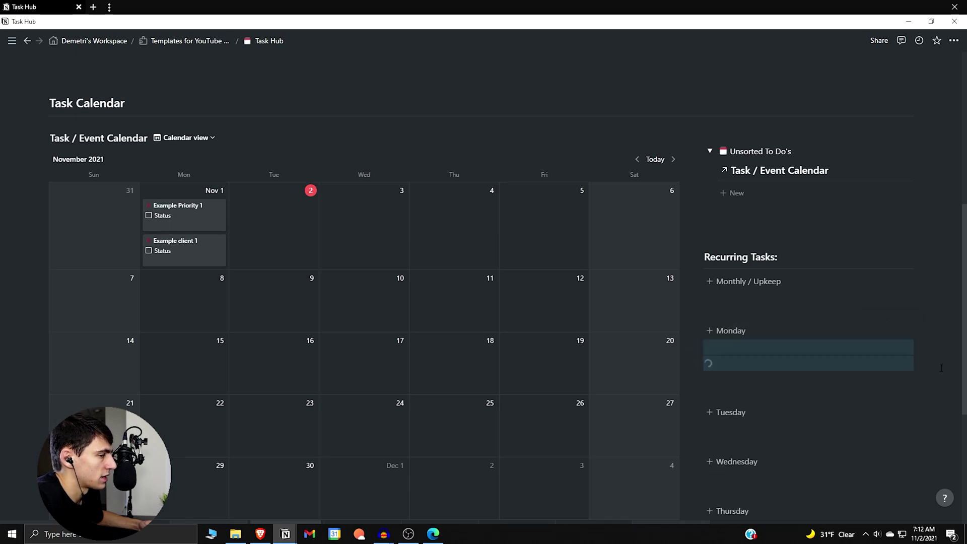
pyautogui.scroll(-1, 485, 286)
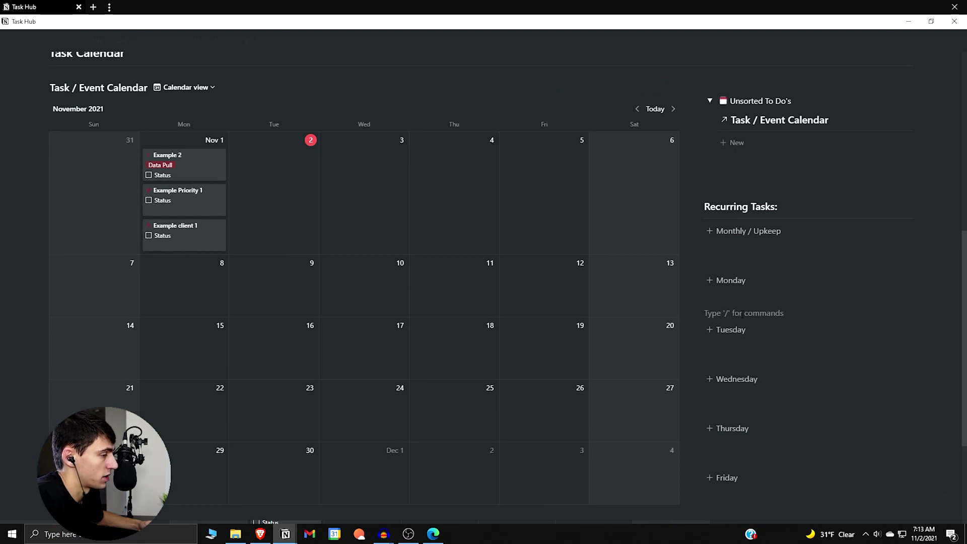
pyautogui.scroll(-1, 824, 336)
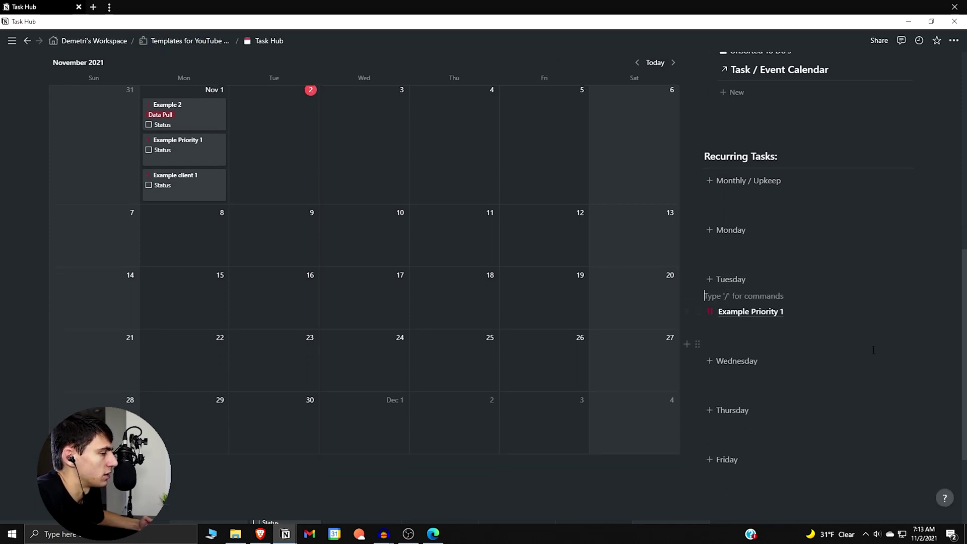
pyautogui.click(870, 368)
pyautogui.click(766, 448)
pyautogui.scroll(-1, 781, 398)
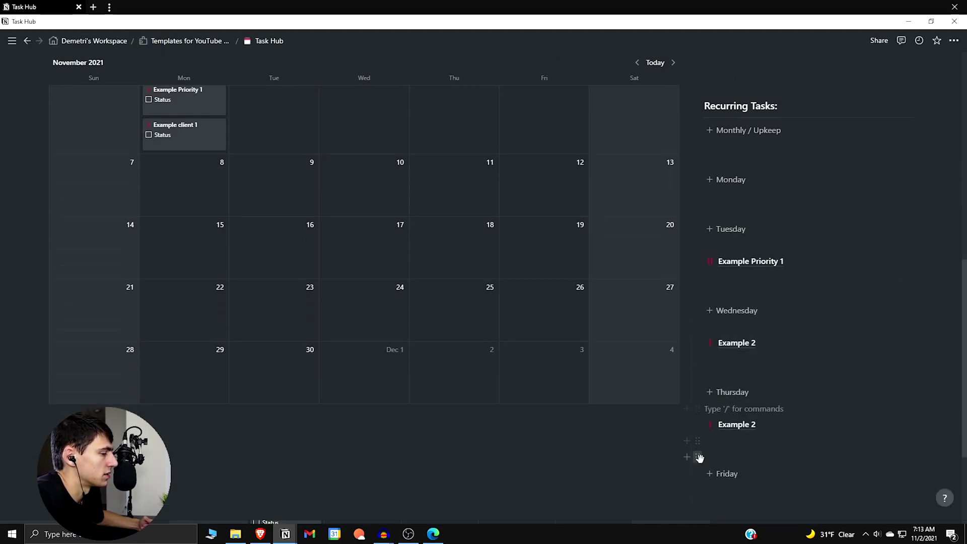
pyautogui.click(728, 476)
pyautogui.scroll(-2, 795, 347)
pyautogui.scroll(5, 839, 281)
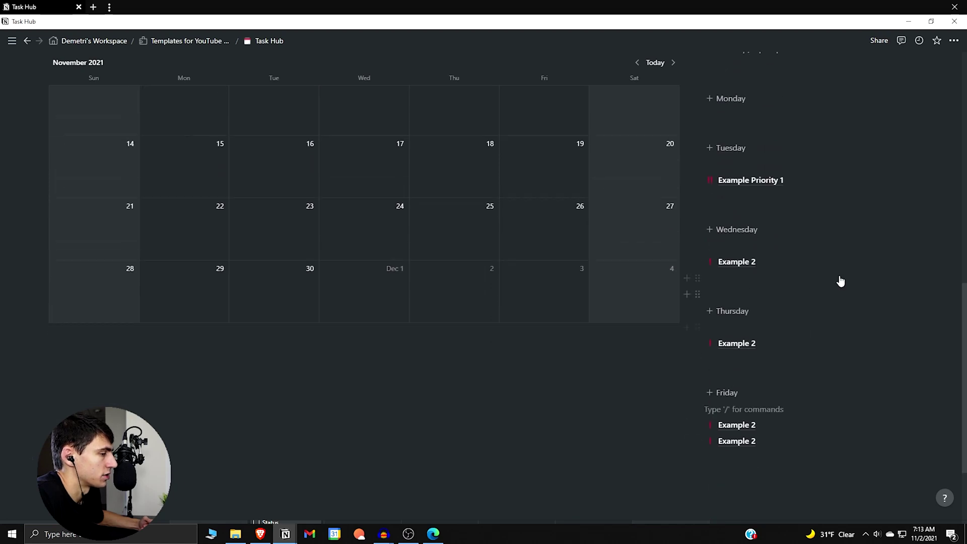
# Drag Example Priority 1 onto Nov 2, Example 2 onto Nov 3 and 4, and two tasks onto Nov 5
pyautogui.moveTo(719, 411); pyautogui.dragTo(293, 275)
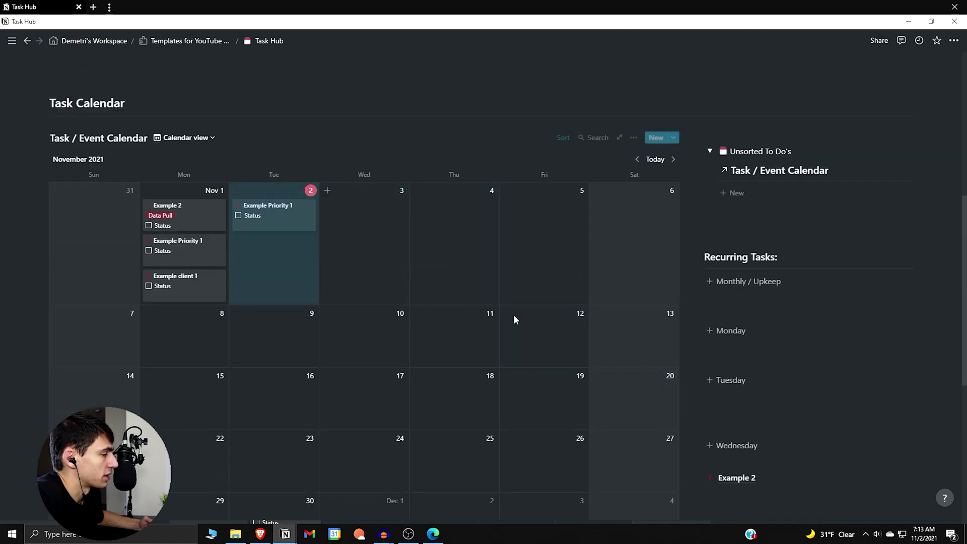
pyautogui.moveTo(753, 481); pyautogui.dragTo(363, 222)
pyautogui.scroll(-2, 625, 342)
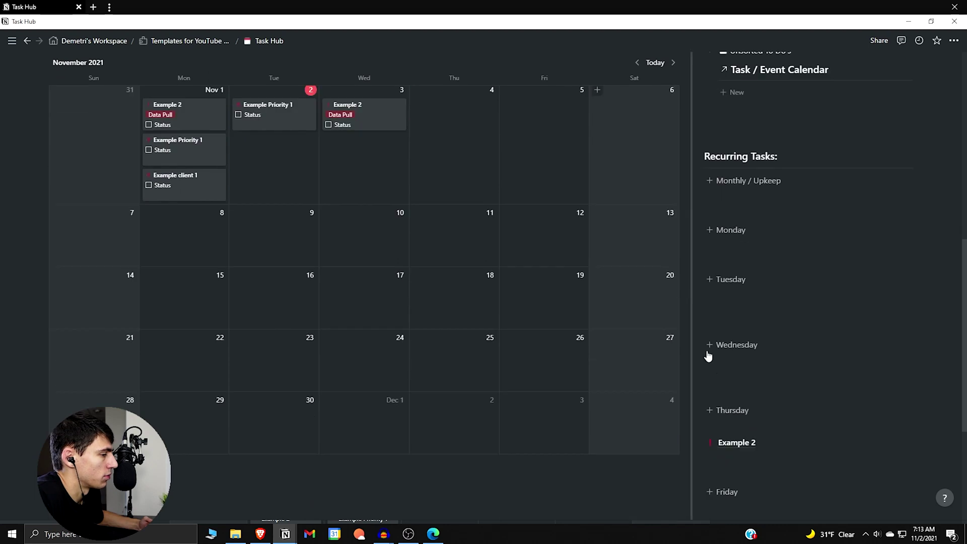
pyautogui.moveTo(723, 438); pyautogui.dragTo(479, 161)
pyautogui.moveTo(785, 472); pyautogui.dragTo(561, 303)
pyautogui.scroll(5, 565, 211)
pyautogui.scroll(-3, 788, 443)
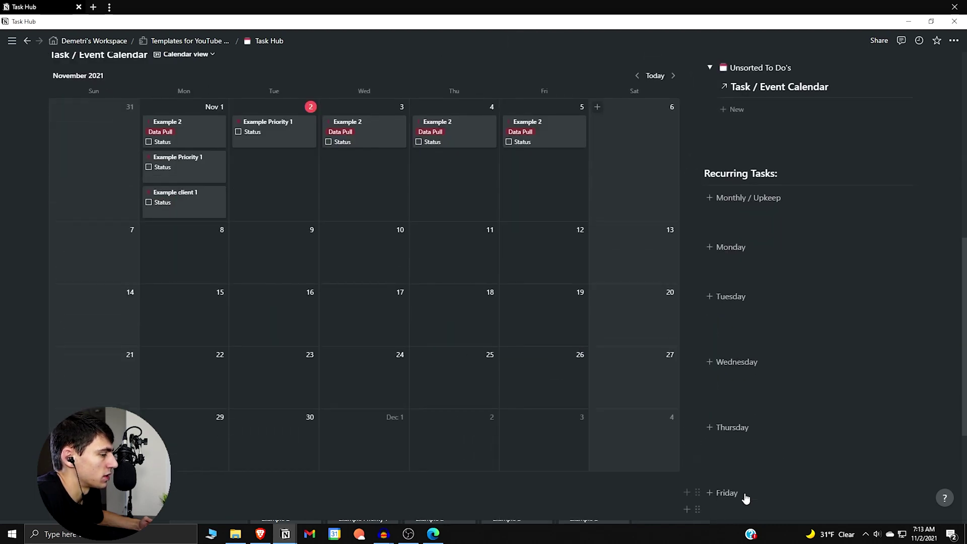
pyautogui.scroll(-2, 755, 483)
pyautogui.moveTo(747, 475); pyautogui.dragTo(556, 342)
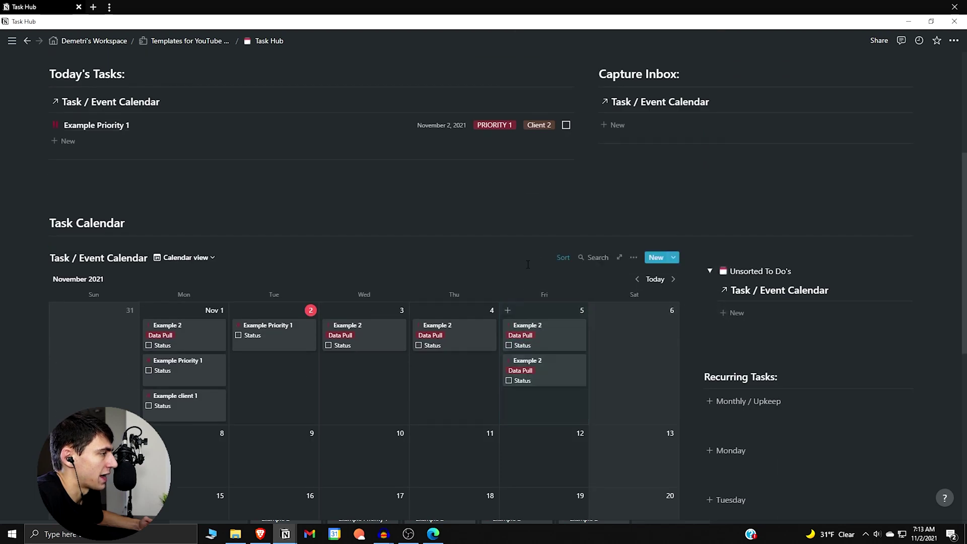
pyautogui.scroll(3, 509, 251)
# Create a Capture Inbox task from the priority template titled 'This thing needs to get done'
pyautogui.click(679, 273)
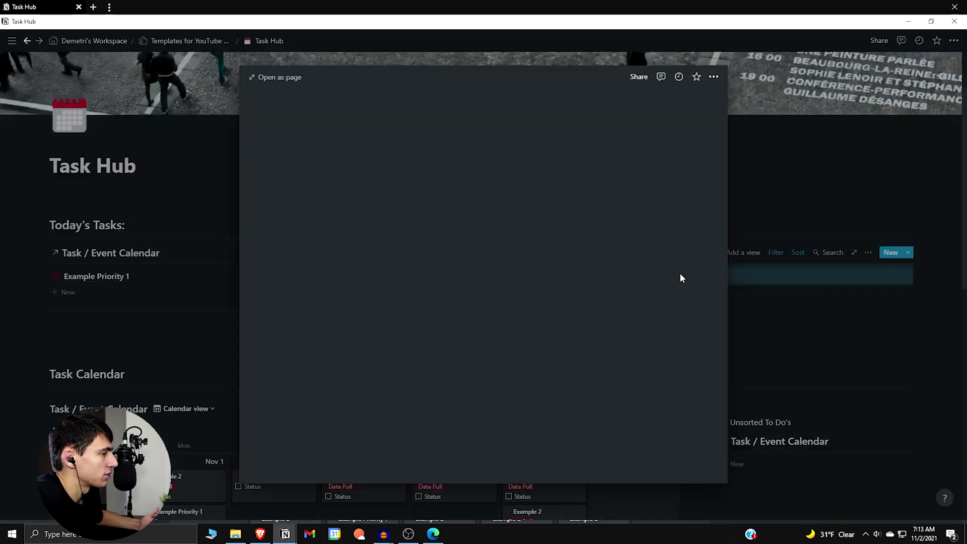
pyautogui.click(356, 370)
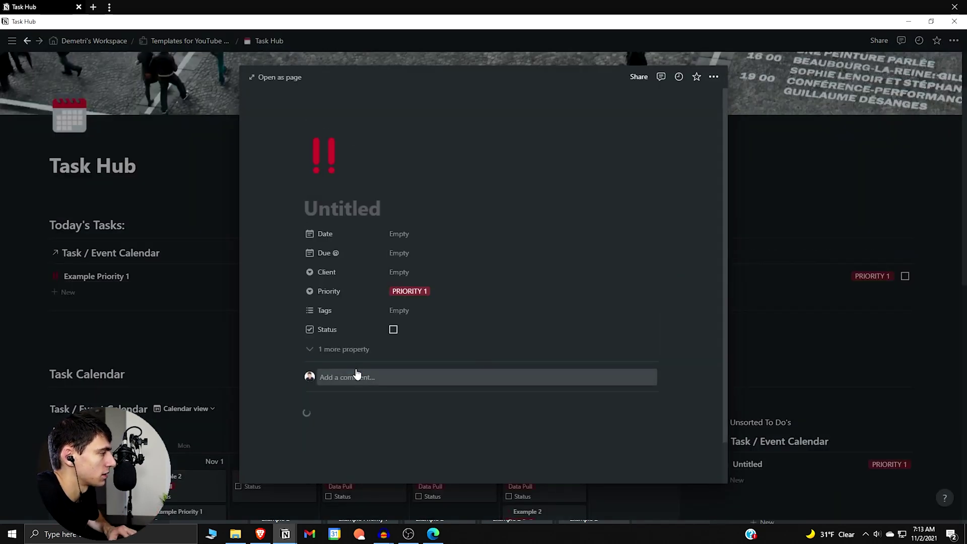
pyautogui.write('his thing needs to get done')
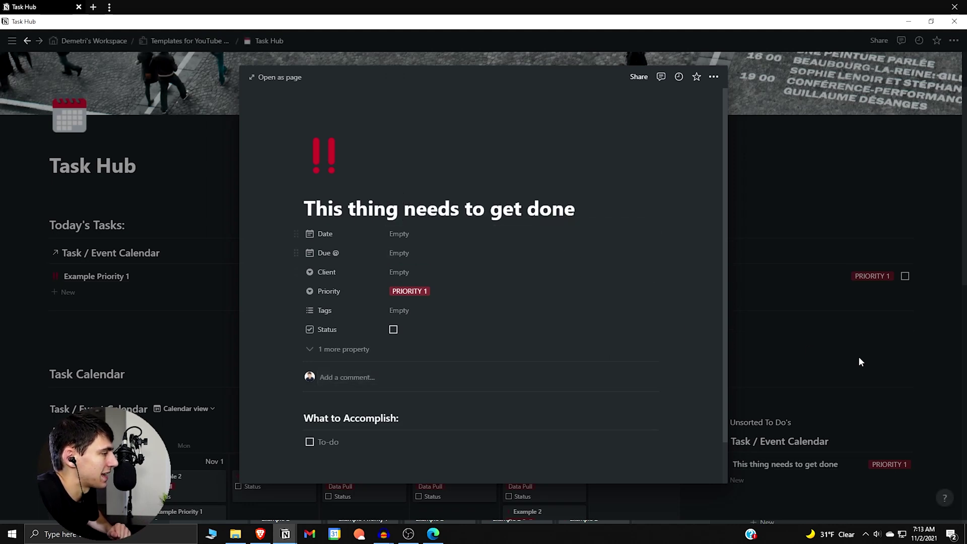
pyautogui.click(858, 355)
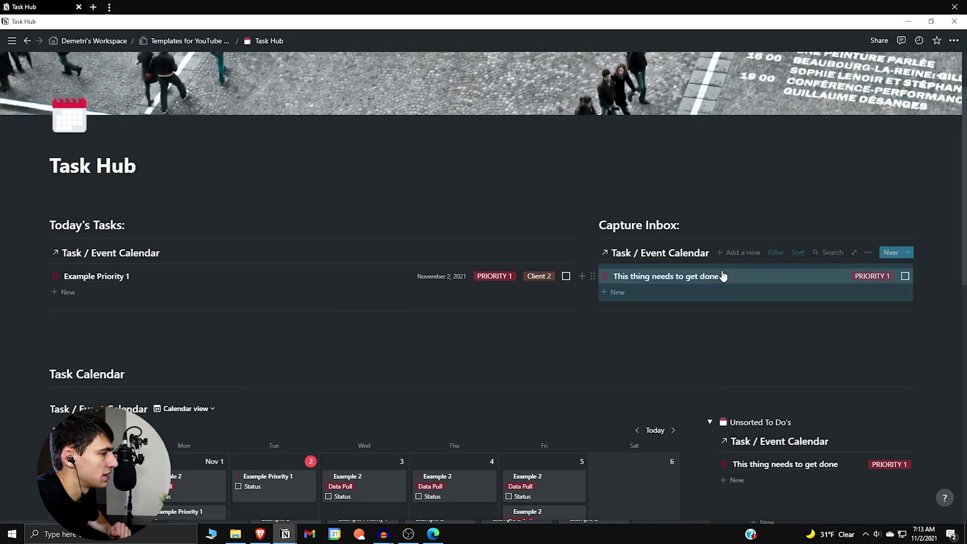
# Reopen the captured task to review its properties, toggling the hidden property on and off
pyautogui.click(680, 280)
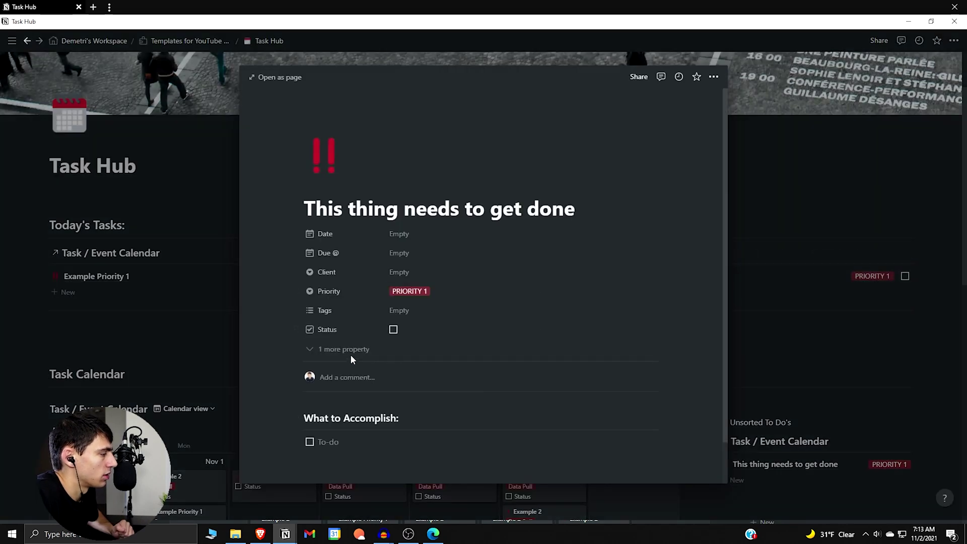
pyautogui.click(326, 348)
pyautogui.click(352, 385)
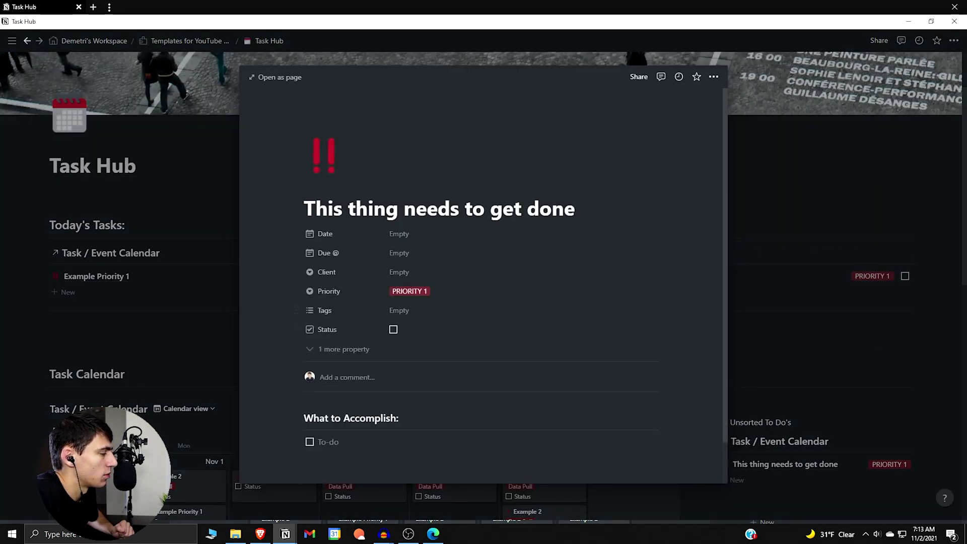
pyautogui.click(832, 371)
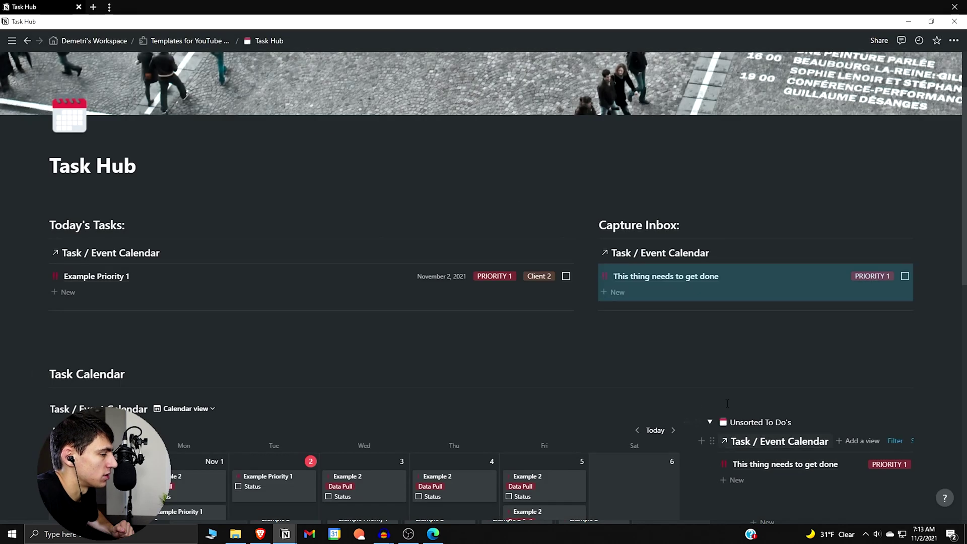
pyautogui.scroll(-1, 727, 403)
# Move 'This thing needs to get done' from Unsorted To Do's onto Tuesday, November 2
pyautogui.click(776, 293)
pyautogui.scroll(-2, 779, 304)
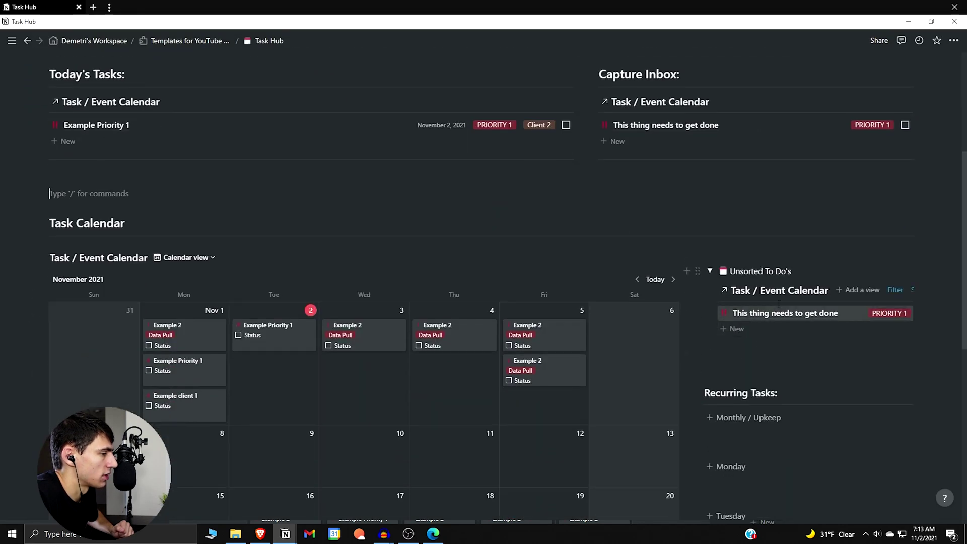
pyautogui.moveTo(778, 318); pyautogui.dragTo(268, 362)
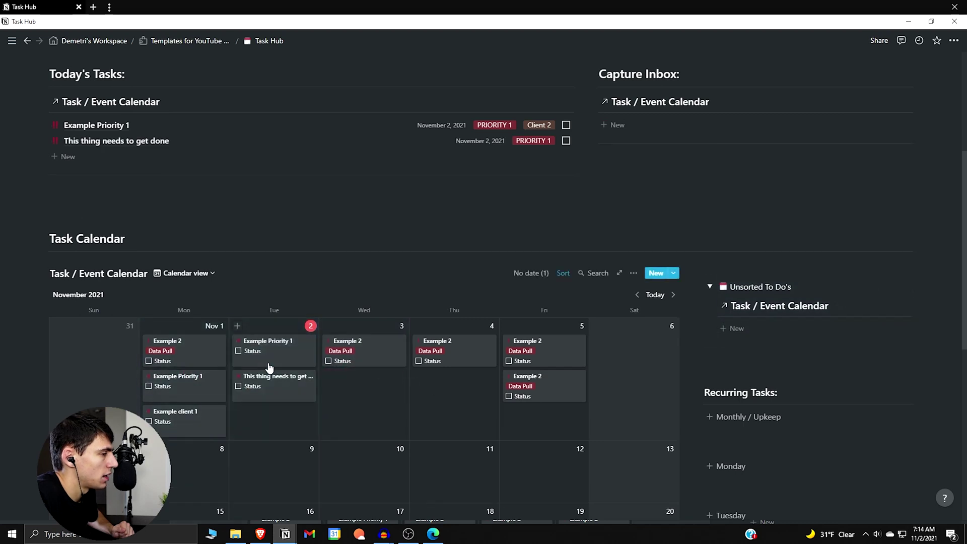
pyautogui.scroll(-3, 523, 402)
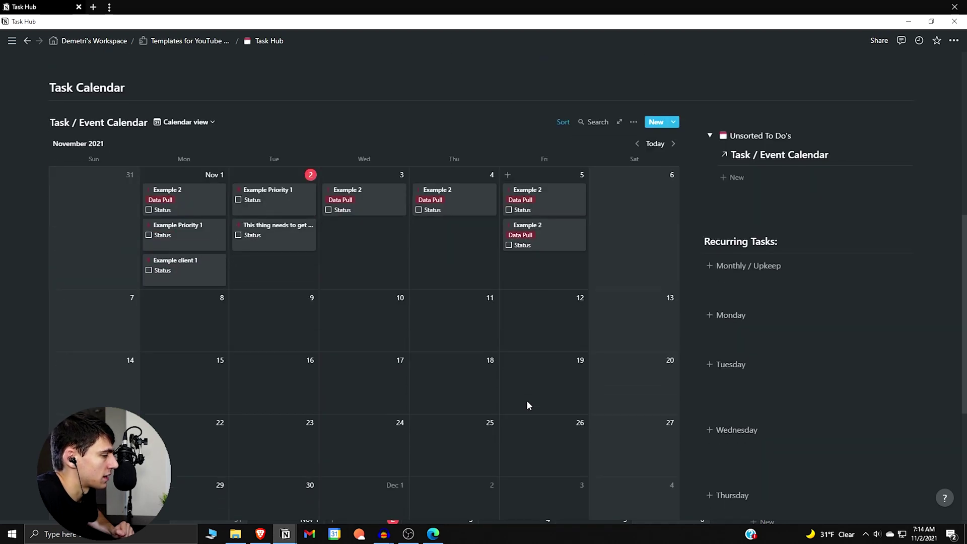